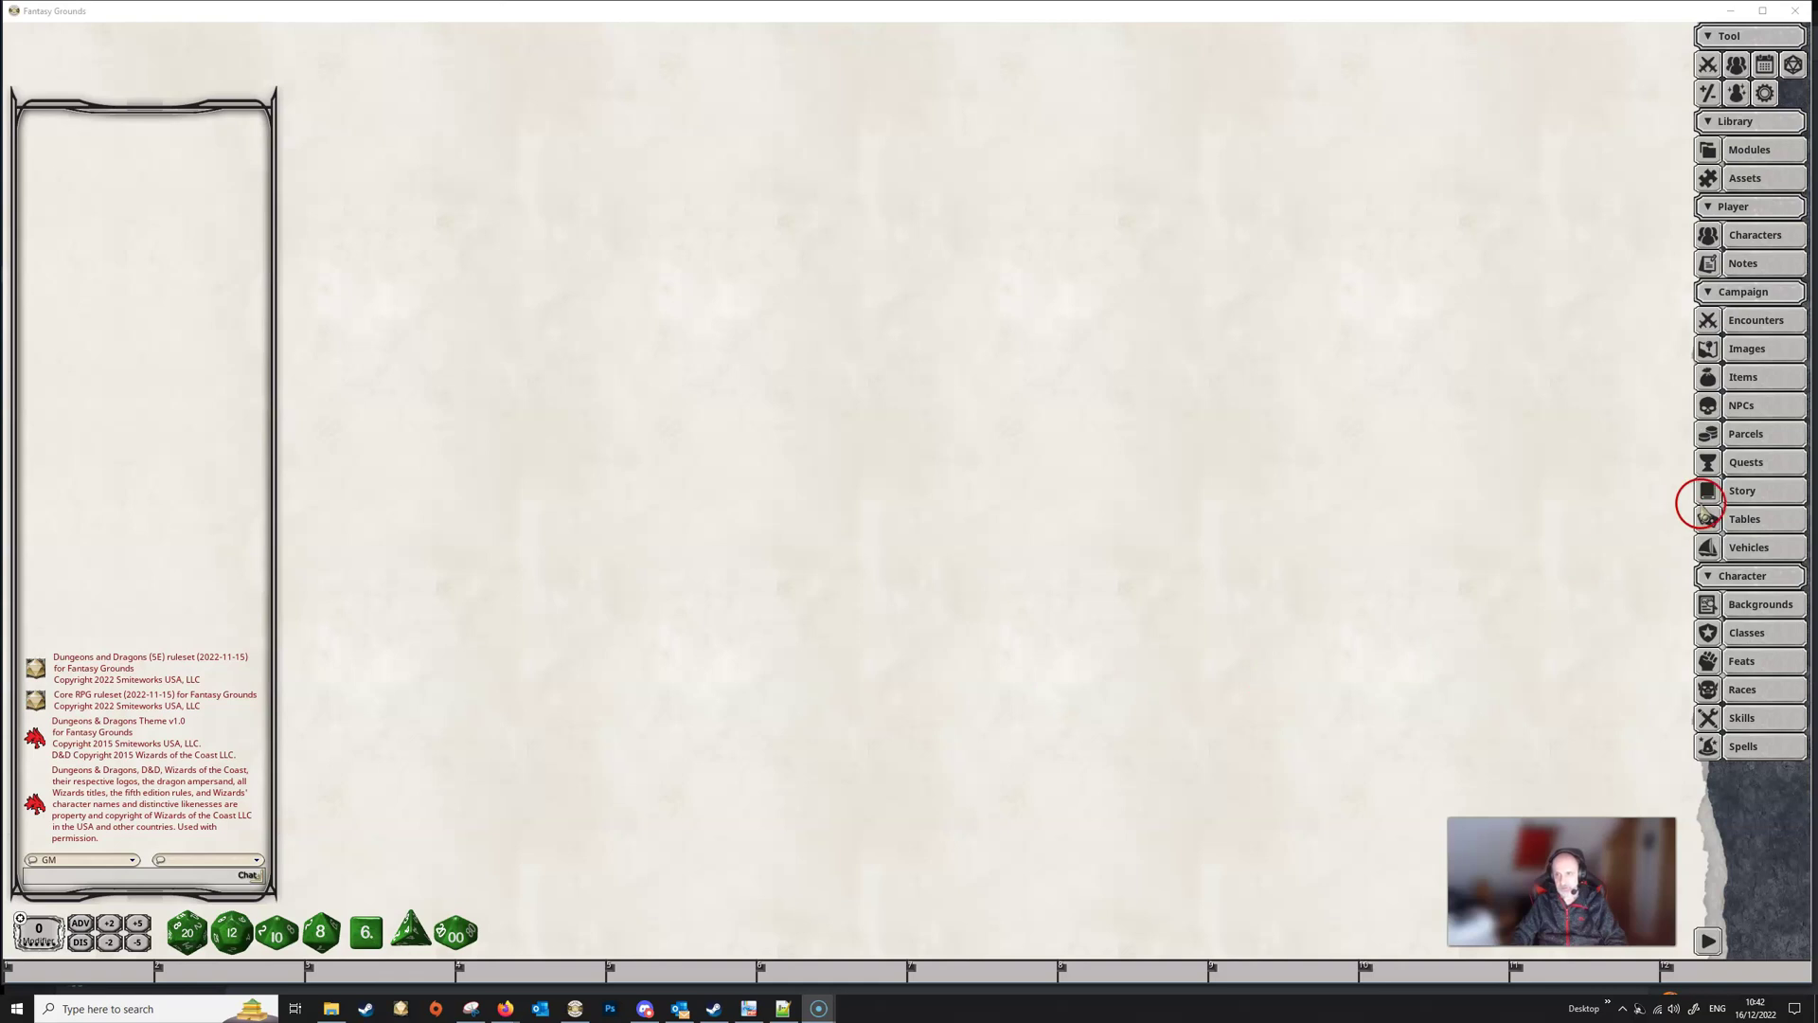
# Step: Create a new blank Story entry from the Campaign sidebar and return to its empty page
pyautogui.click(1743, 490)
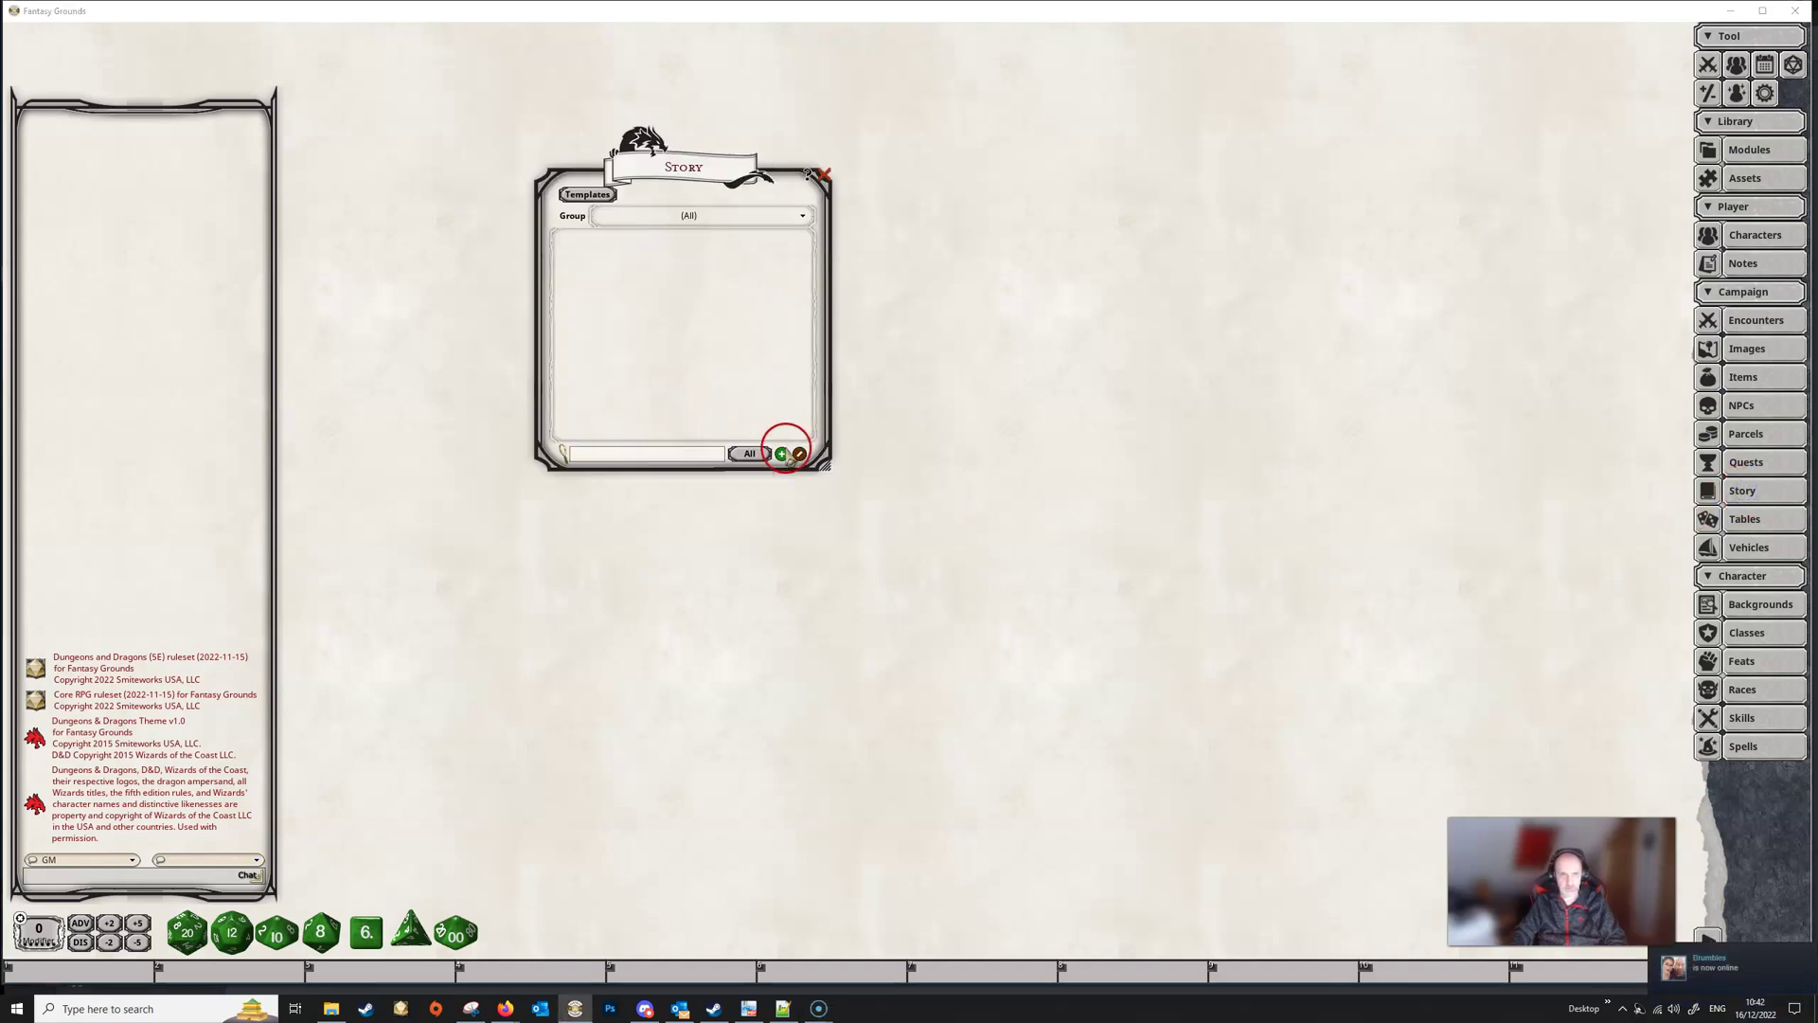
pyautogui.click(782, 454)
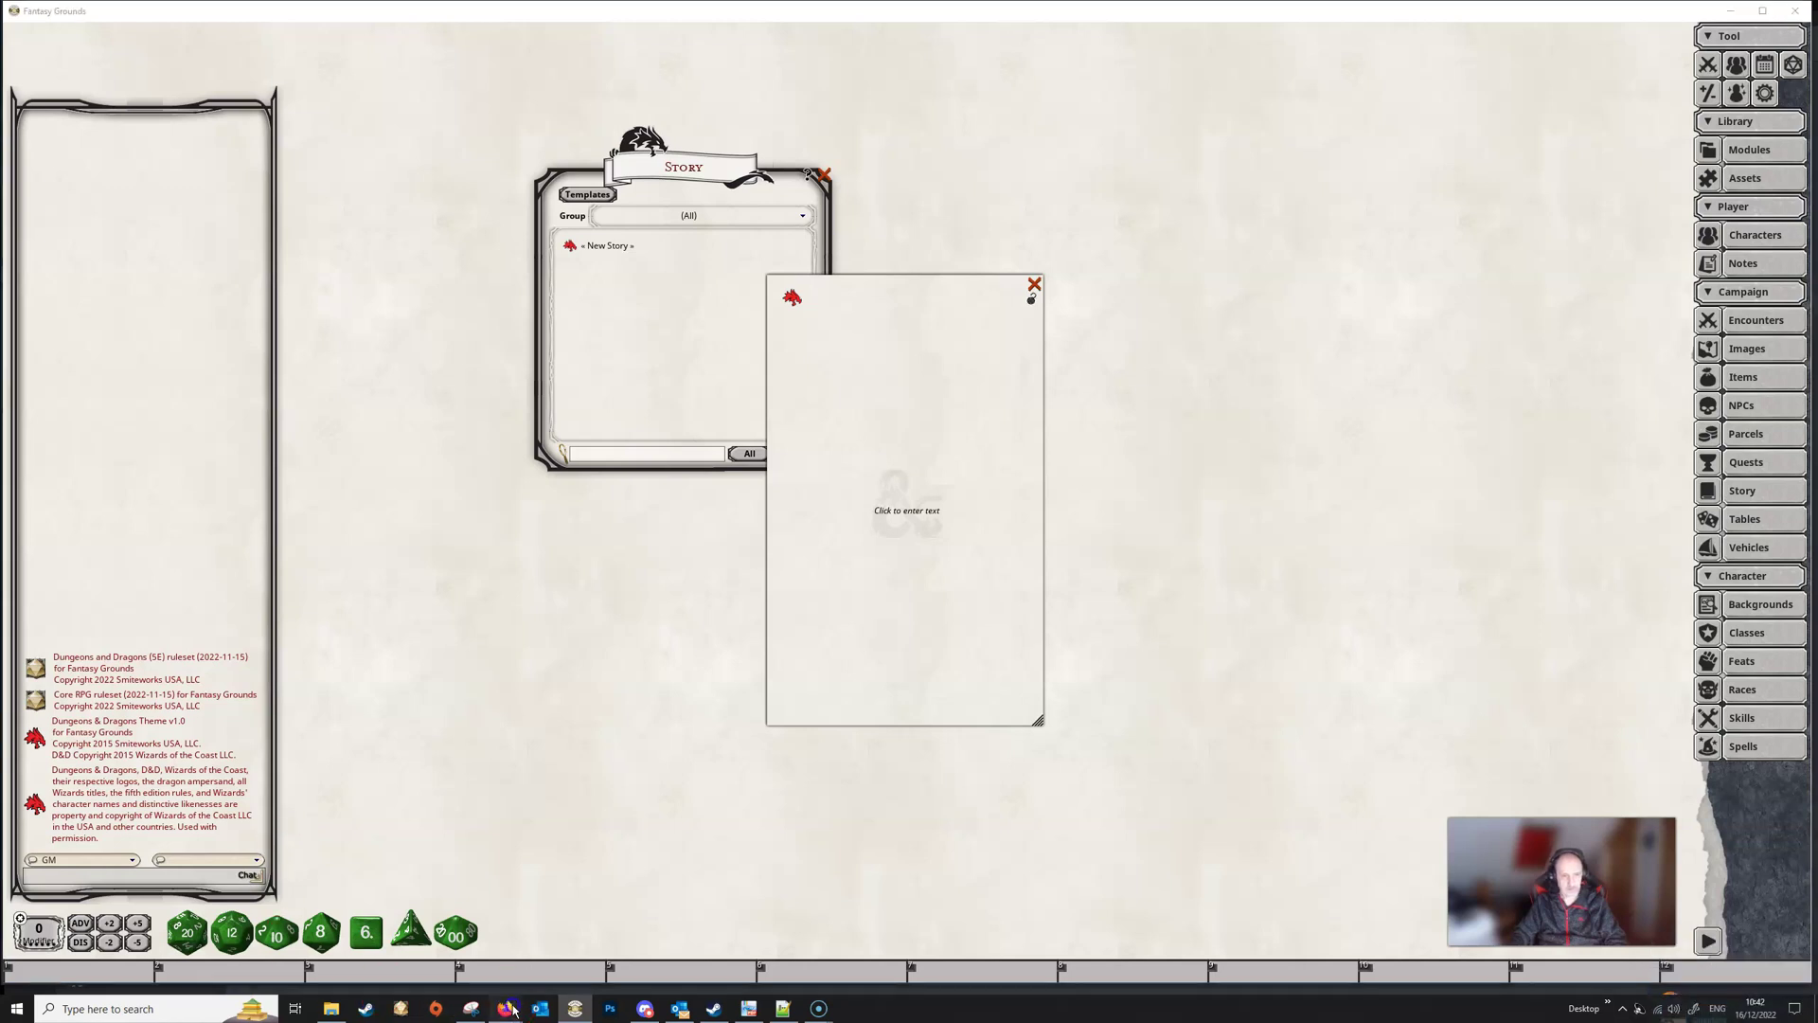
pyautogui.click(541, 1008)
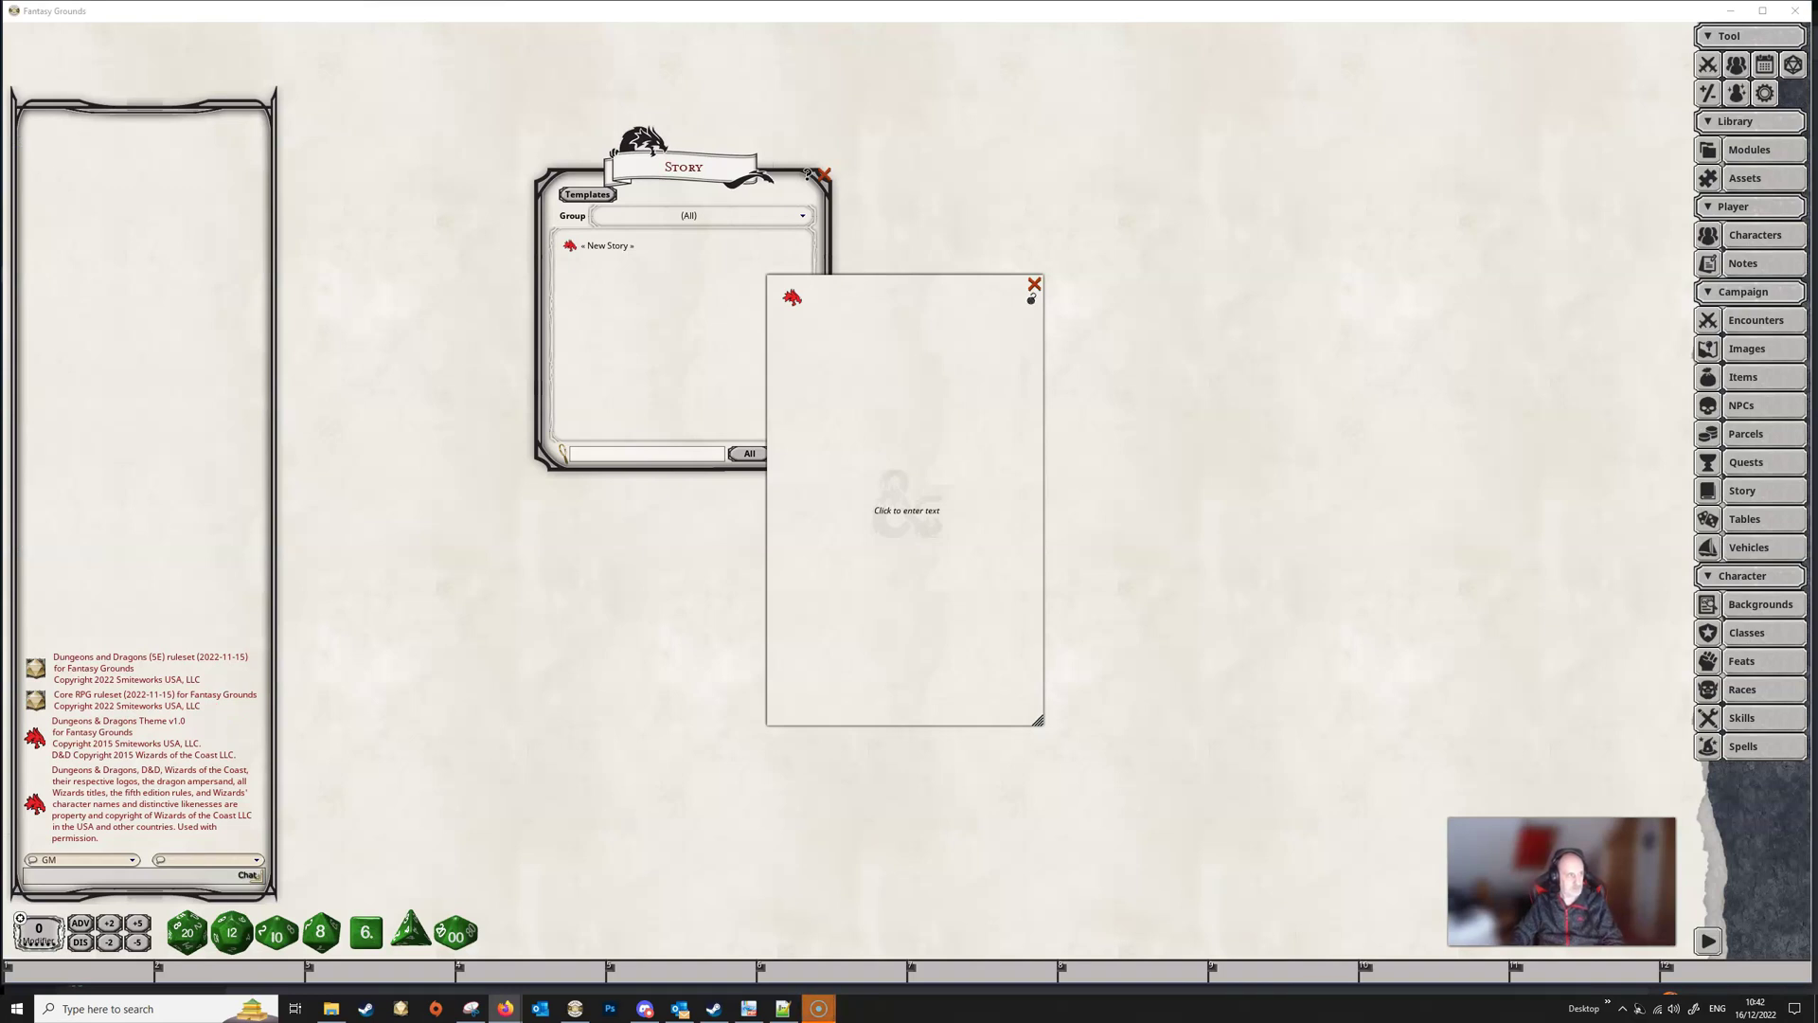
pyautogui.click(783, 390)
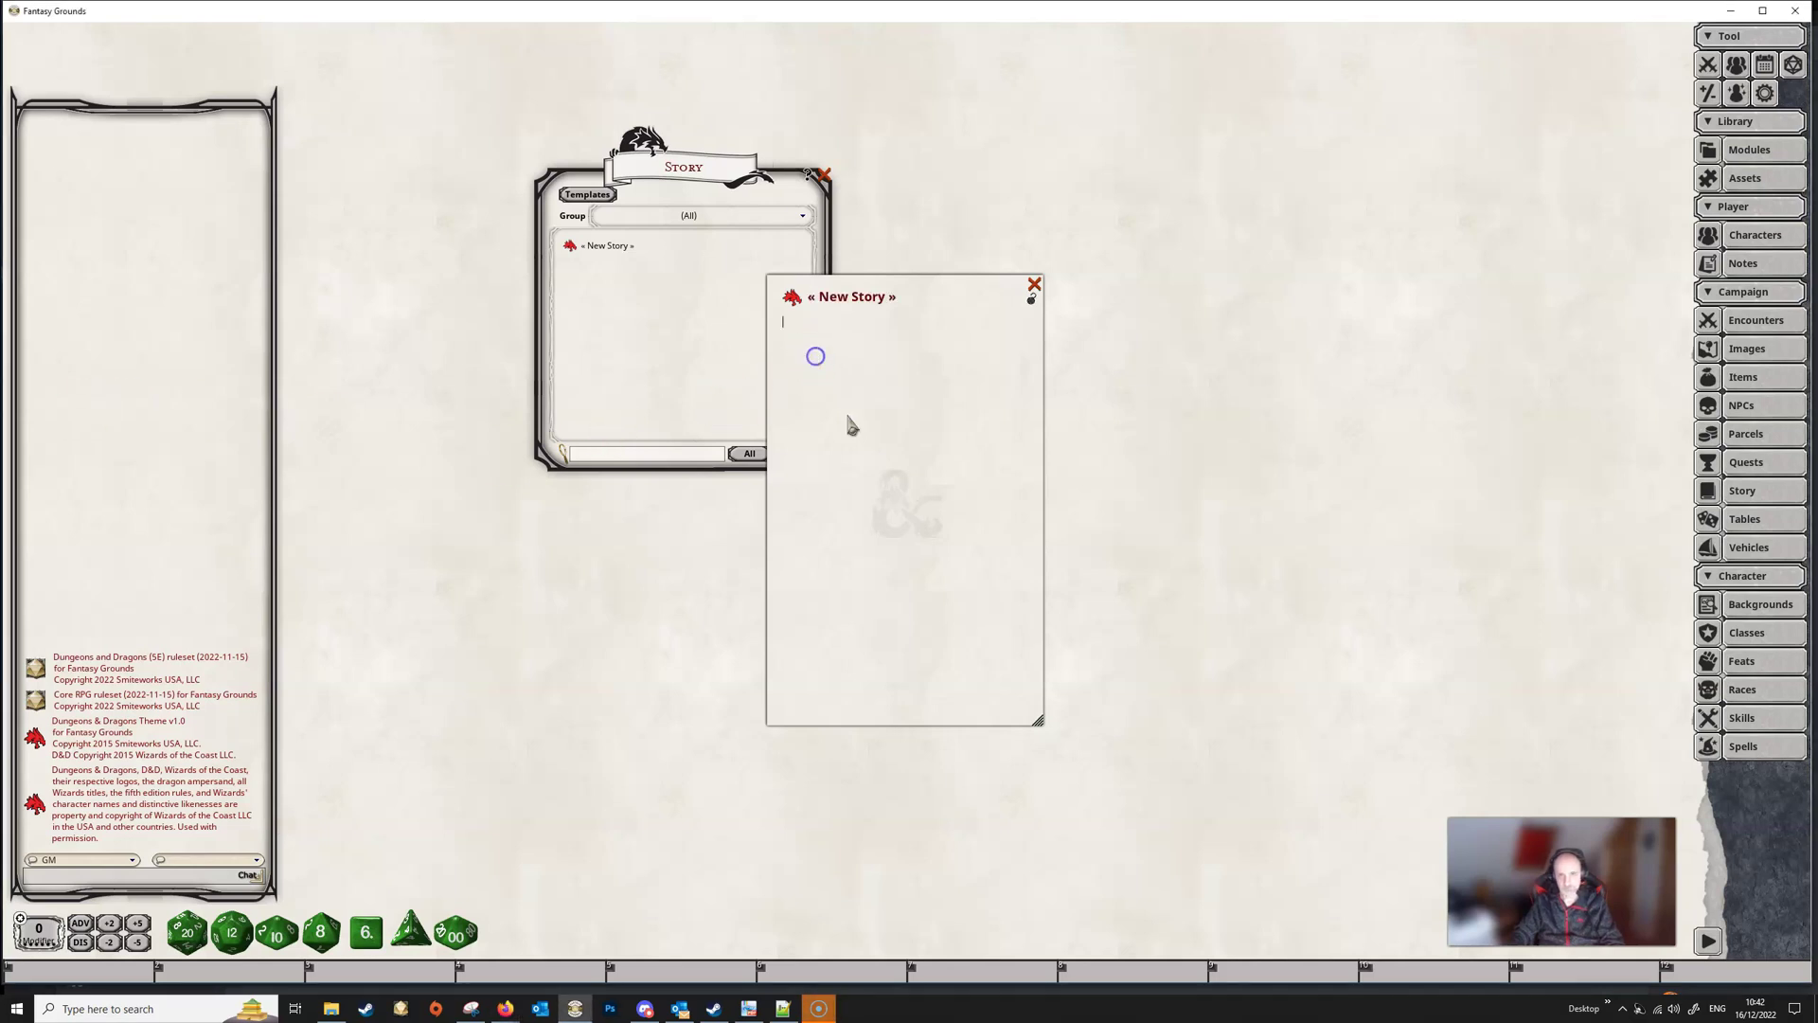
# Step: Paste the Choose a Race rules text, title the story 'Good', move it left, and add another entry
pyautogui.click(921, 507)
pyautogui.write(". Choose a Race  Every character belongs to a race, one of the many intelligent humanoid species in the D&D world. The most common player character races are dwarves, elves, halflings, and humans. Some races also have subraces, such as mountain dwarf or wood elf. The Races section provides more information about these races.  The race you choose contributes to your character's identity in an important way, by establishing a general appearance and the natural talents gained from culture and ancestry. Your character's race grants particular racial traits, such as special senses, proficiency with certain weapons or tools, proficiency in one or more skills, or the ability to use minor spells. These traits sometimes dovetail with the abilities of certain classes (see step 2). For example, the racial traits of lightfoot halflings make them exceptional rogues, and high elves tend to be powerful wizards. Sometimes playing against type can be fun, too. Halfling paladins and mountain dwarf wizards, for example, can be unusual but memorable characters.  Your race also increases one or more of your ability scores, which you determine in step 3. Note these increases and remember to apply them later.  Record the traits granted by your race on your character sheet. Be sure to note your starting languages and your base speed as well.")
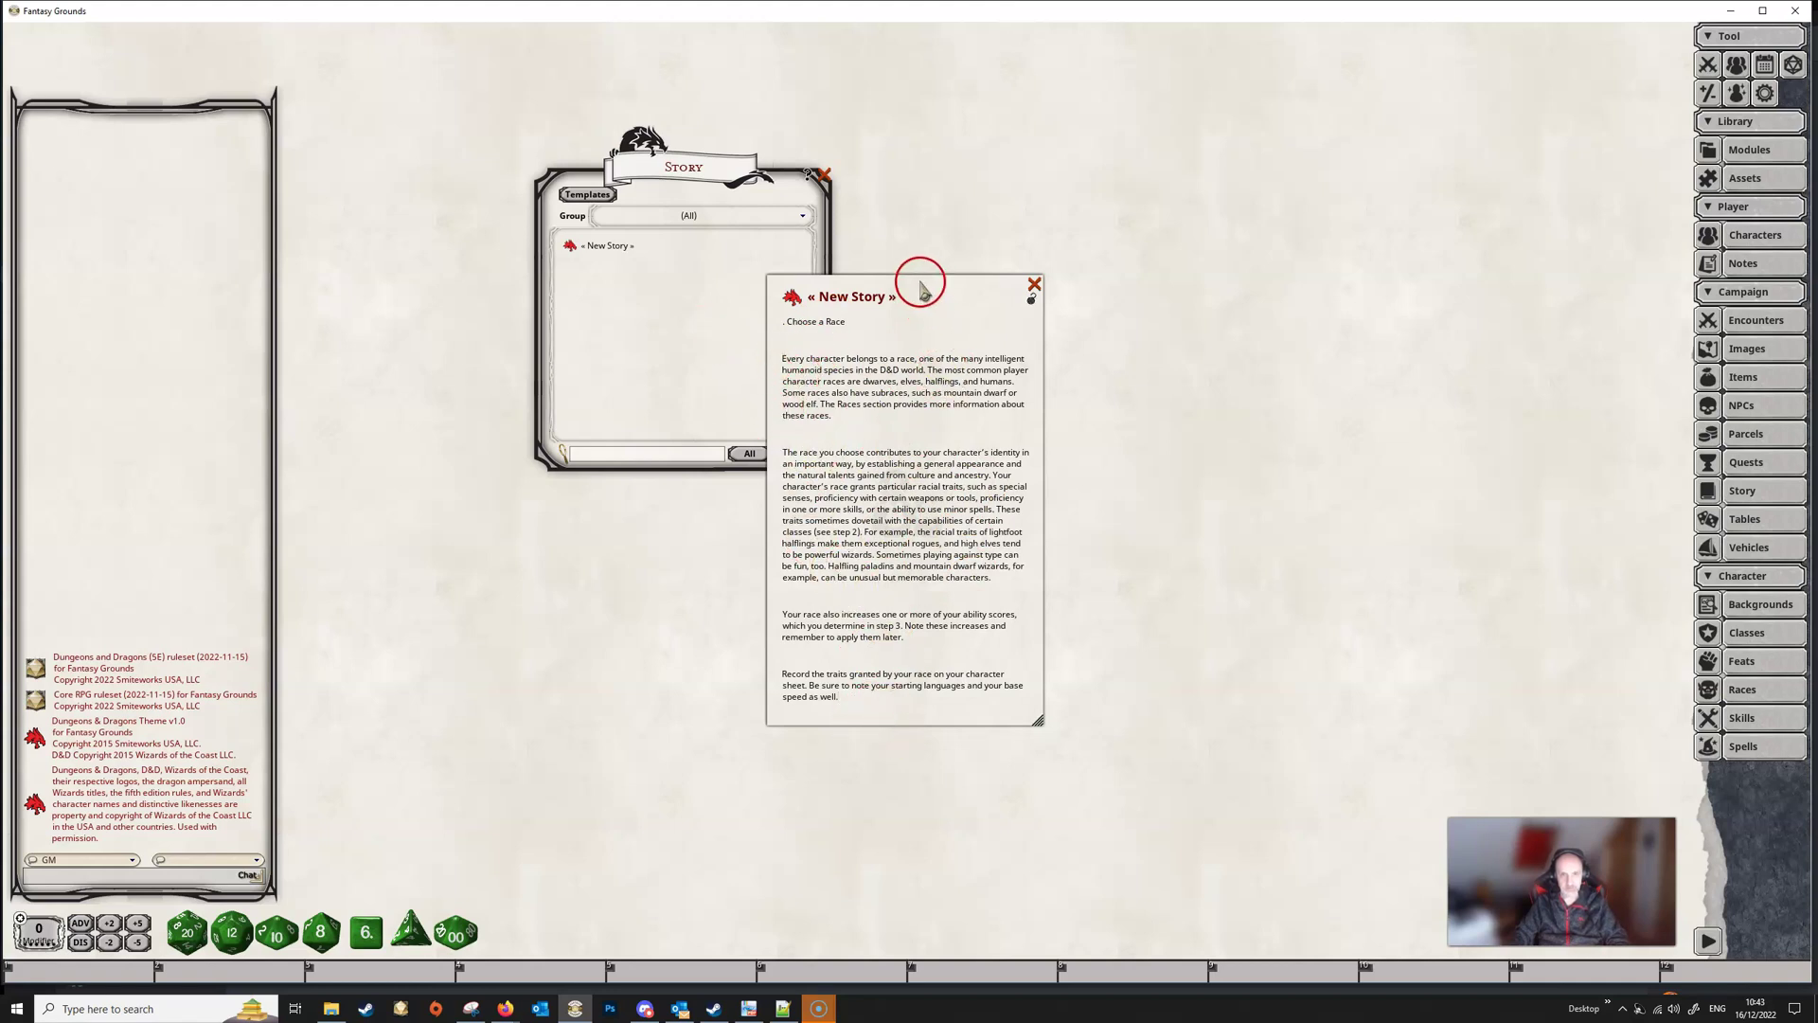
pyautogui.click(883, 297)
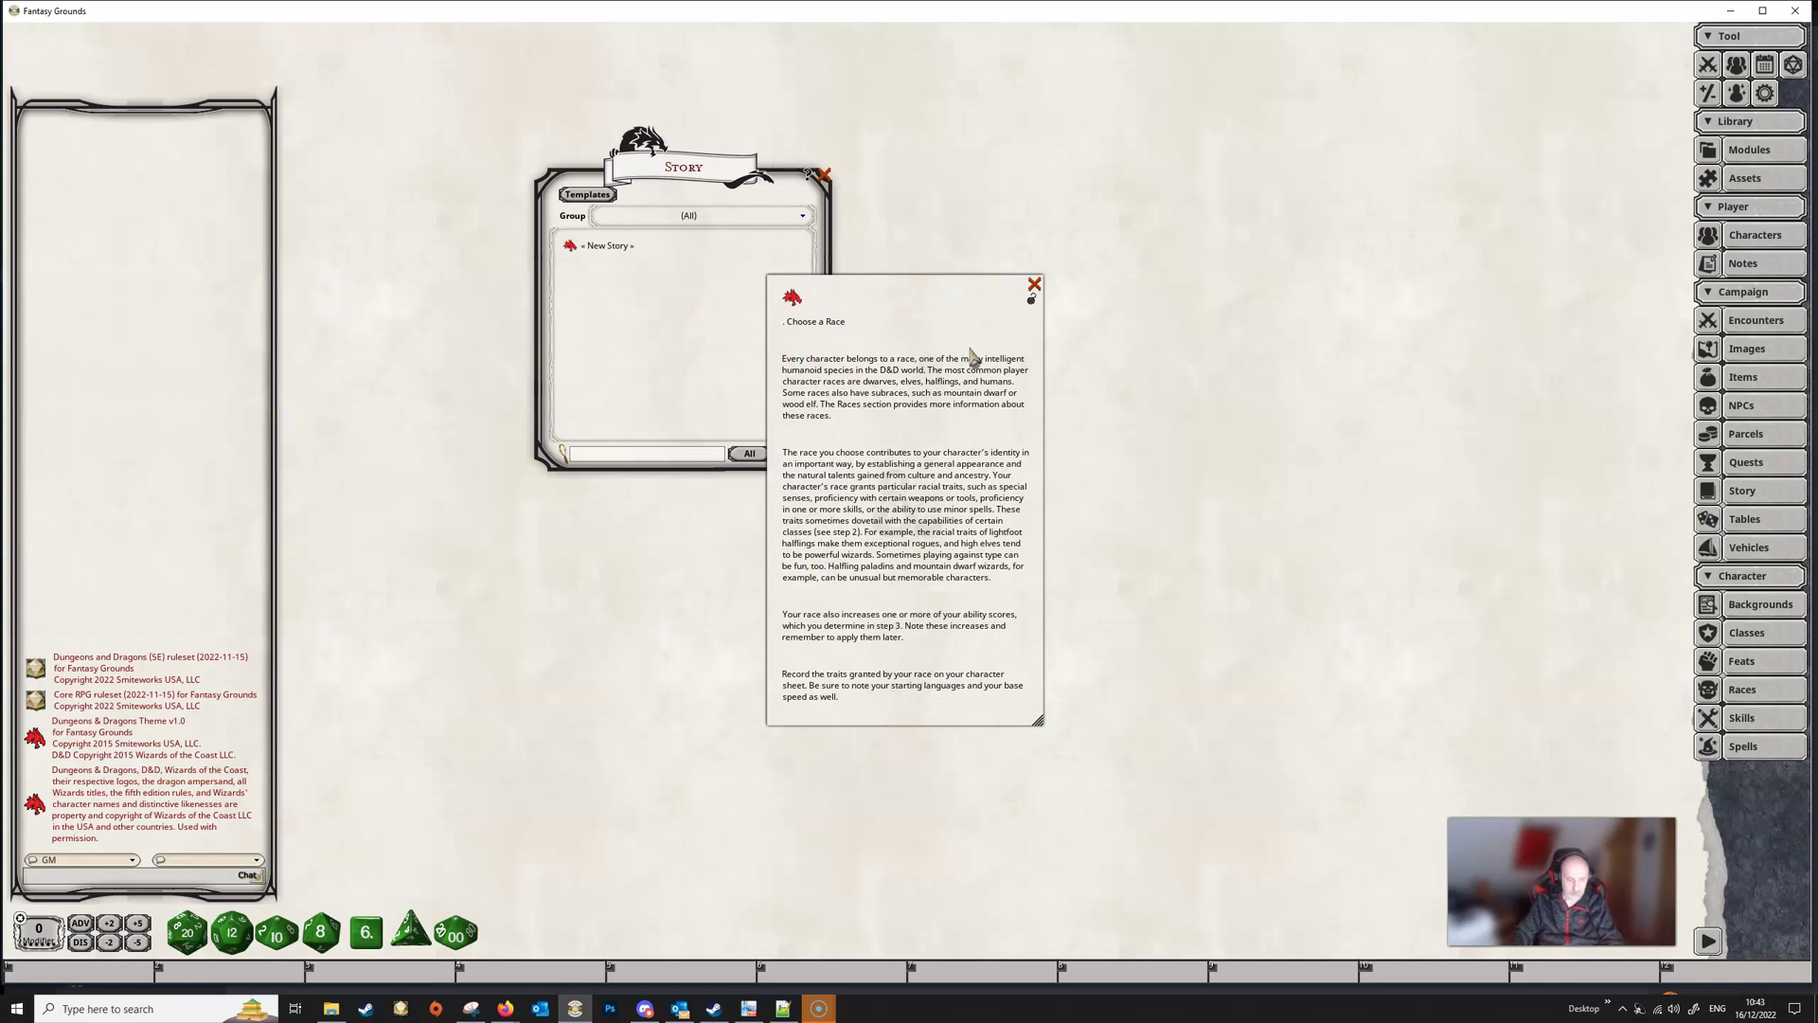
pyautogui.write('Good')
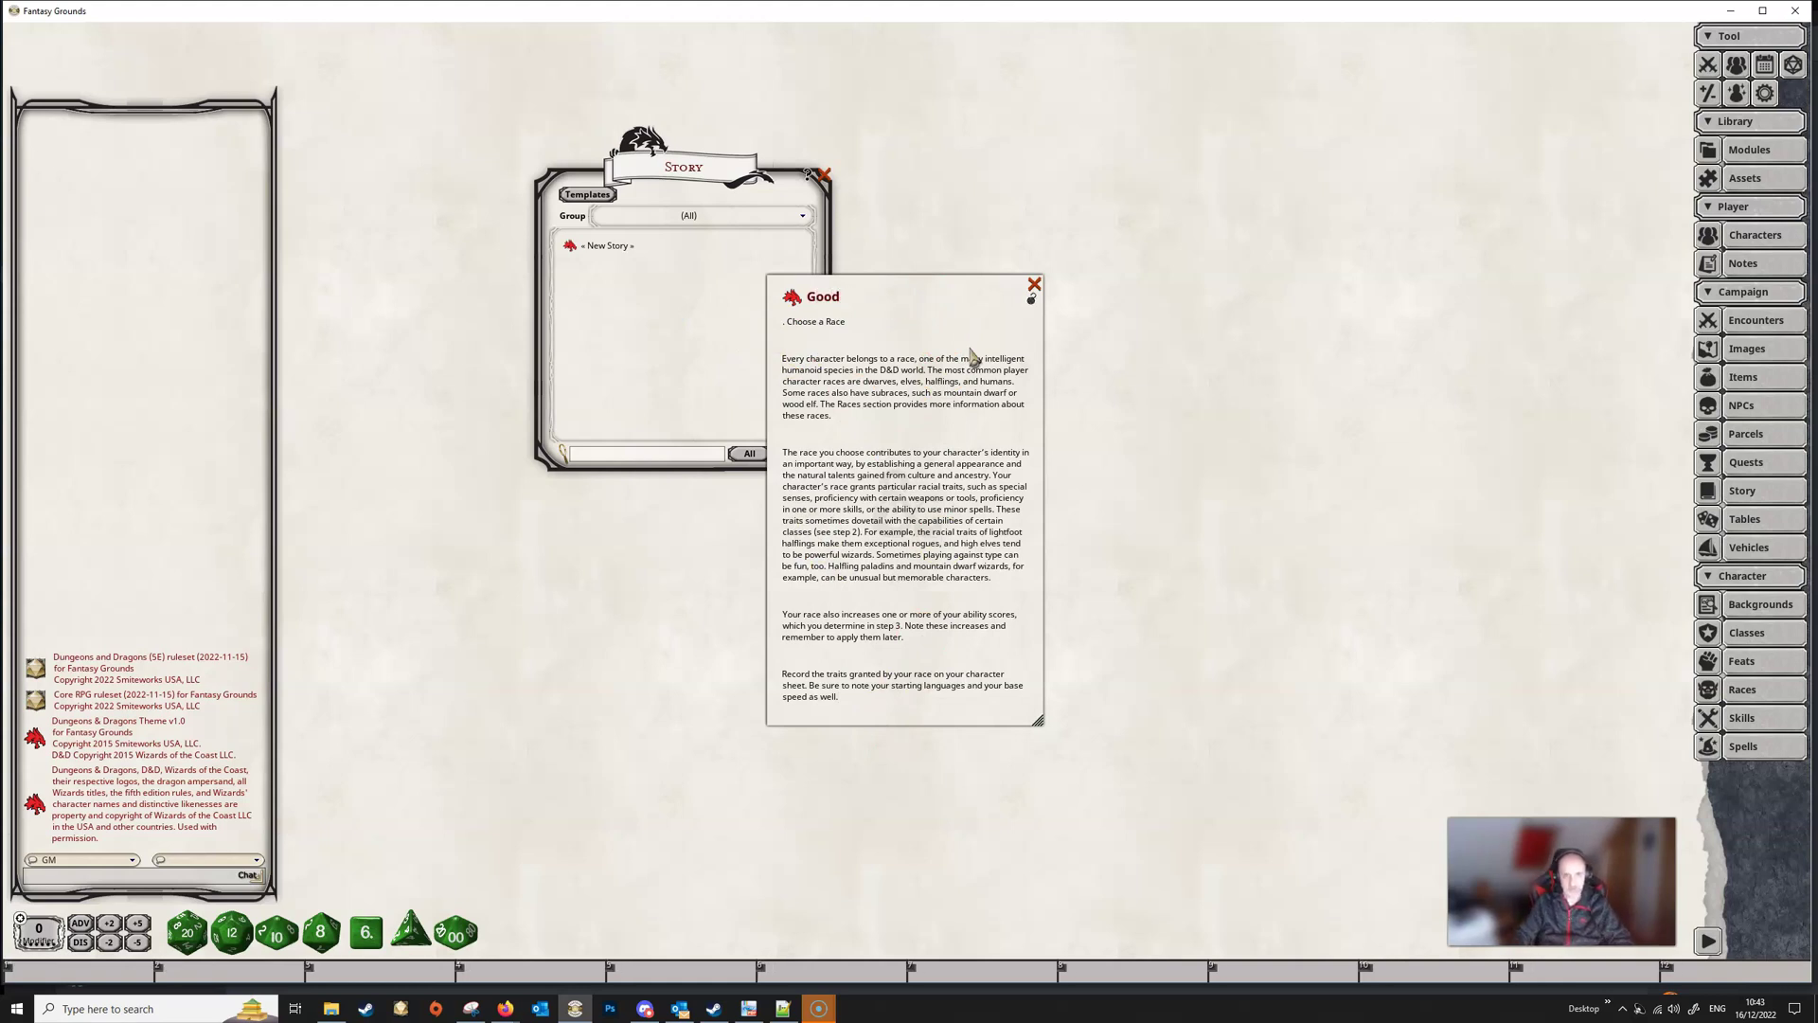
pyautogui.moveTo(924, 284); pyautogui.dragTo(411, 310)
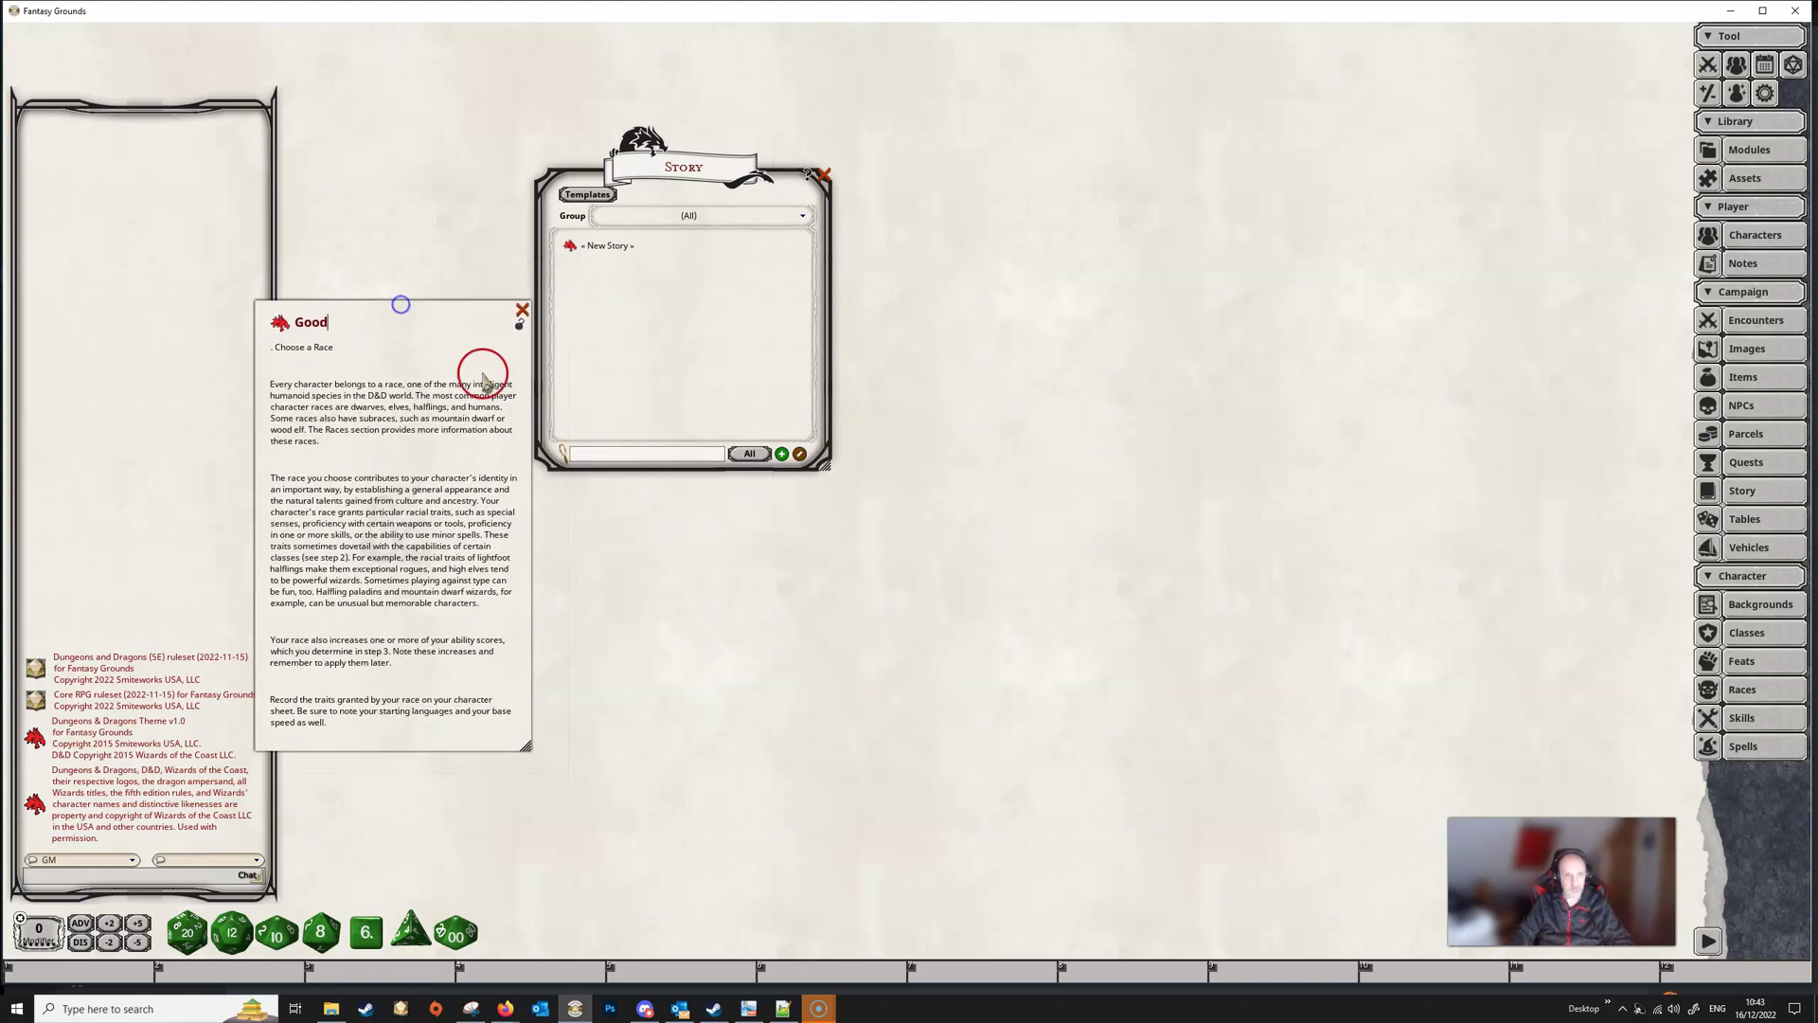
pyautogui.click(782, 453)
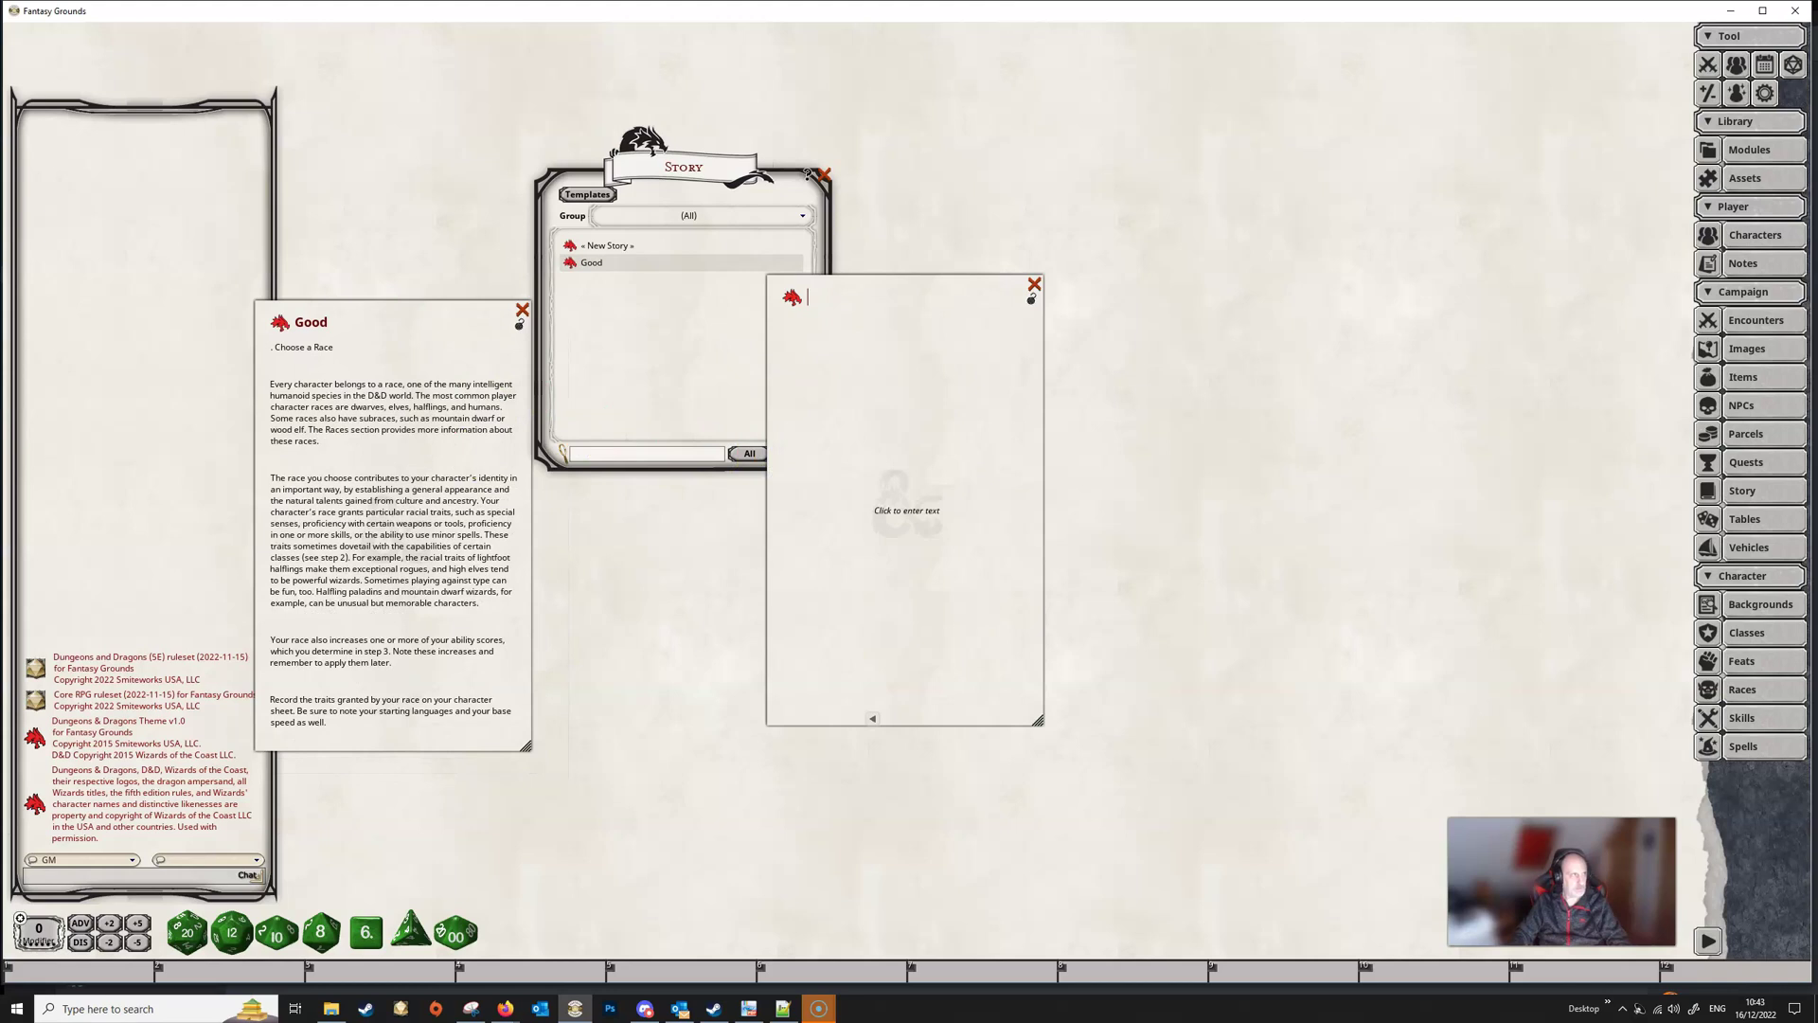
# Step: Paste the copied Selling Treasure rules text into the new story's body
pyautogui.click(745, 1009)
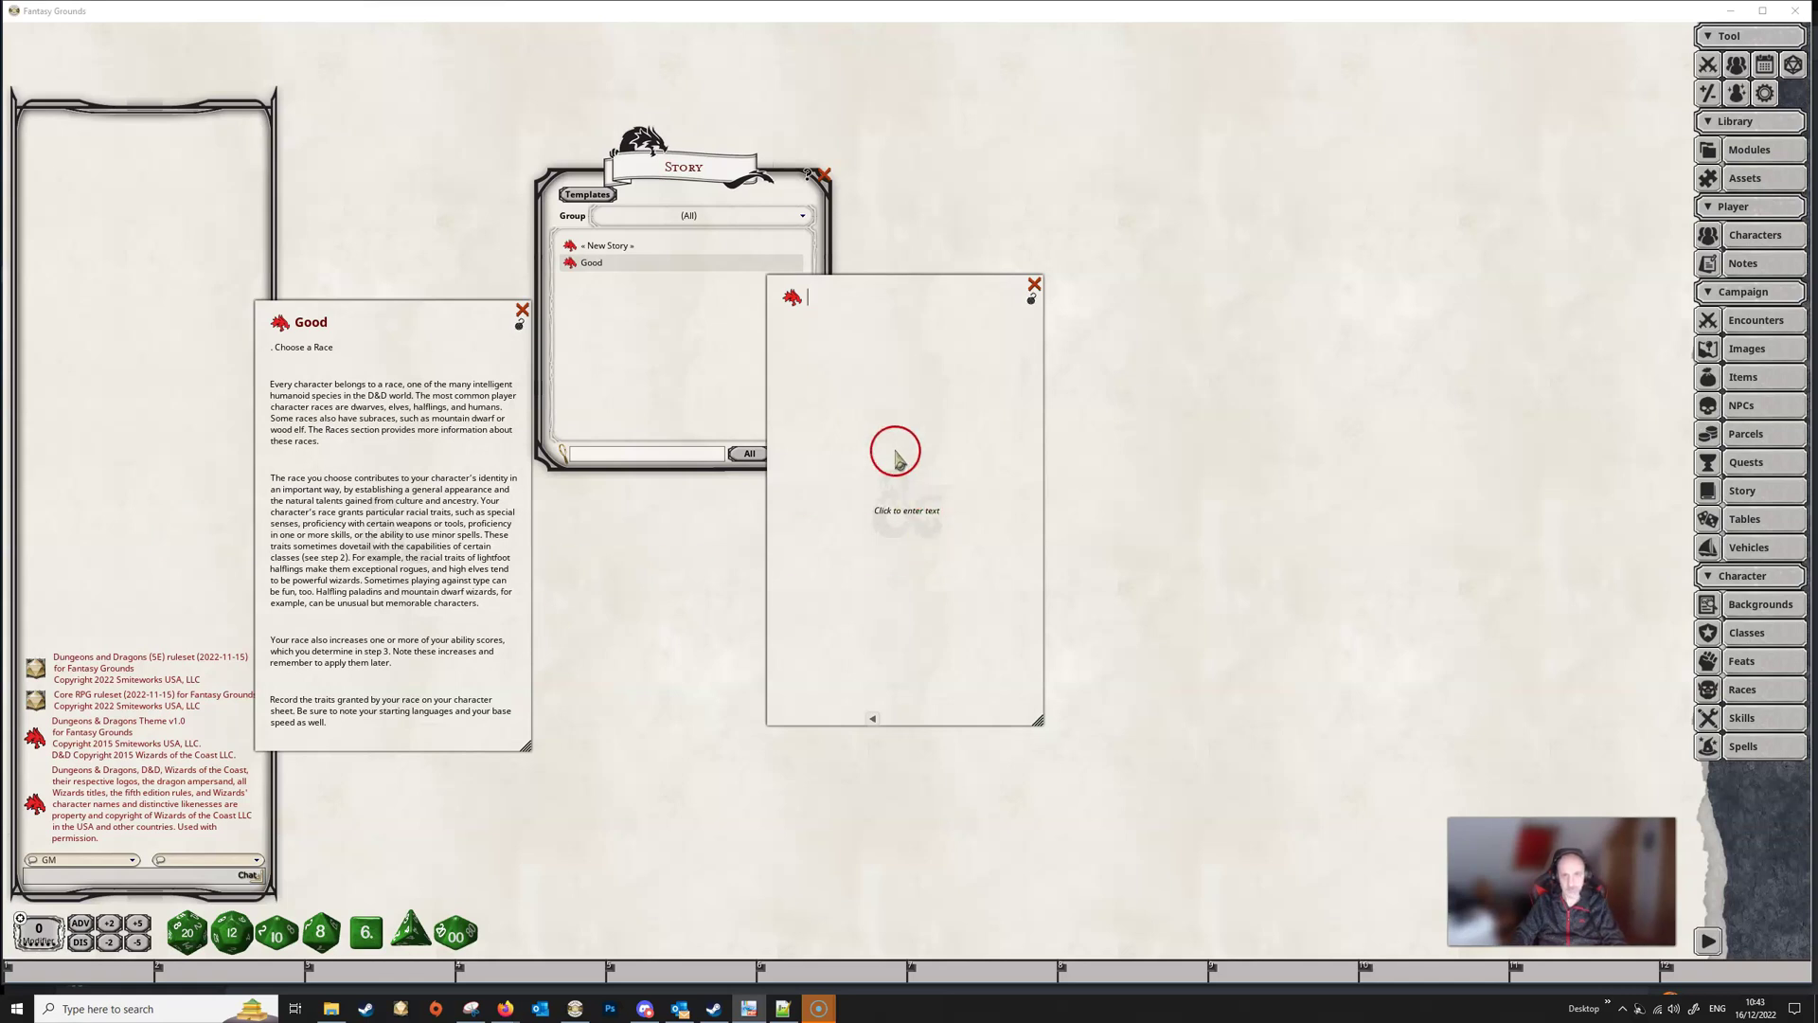
pyautogui.click(852, 342)
pyautogui.hotkey('ctrl', 'v')
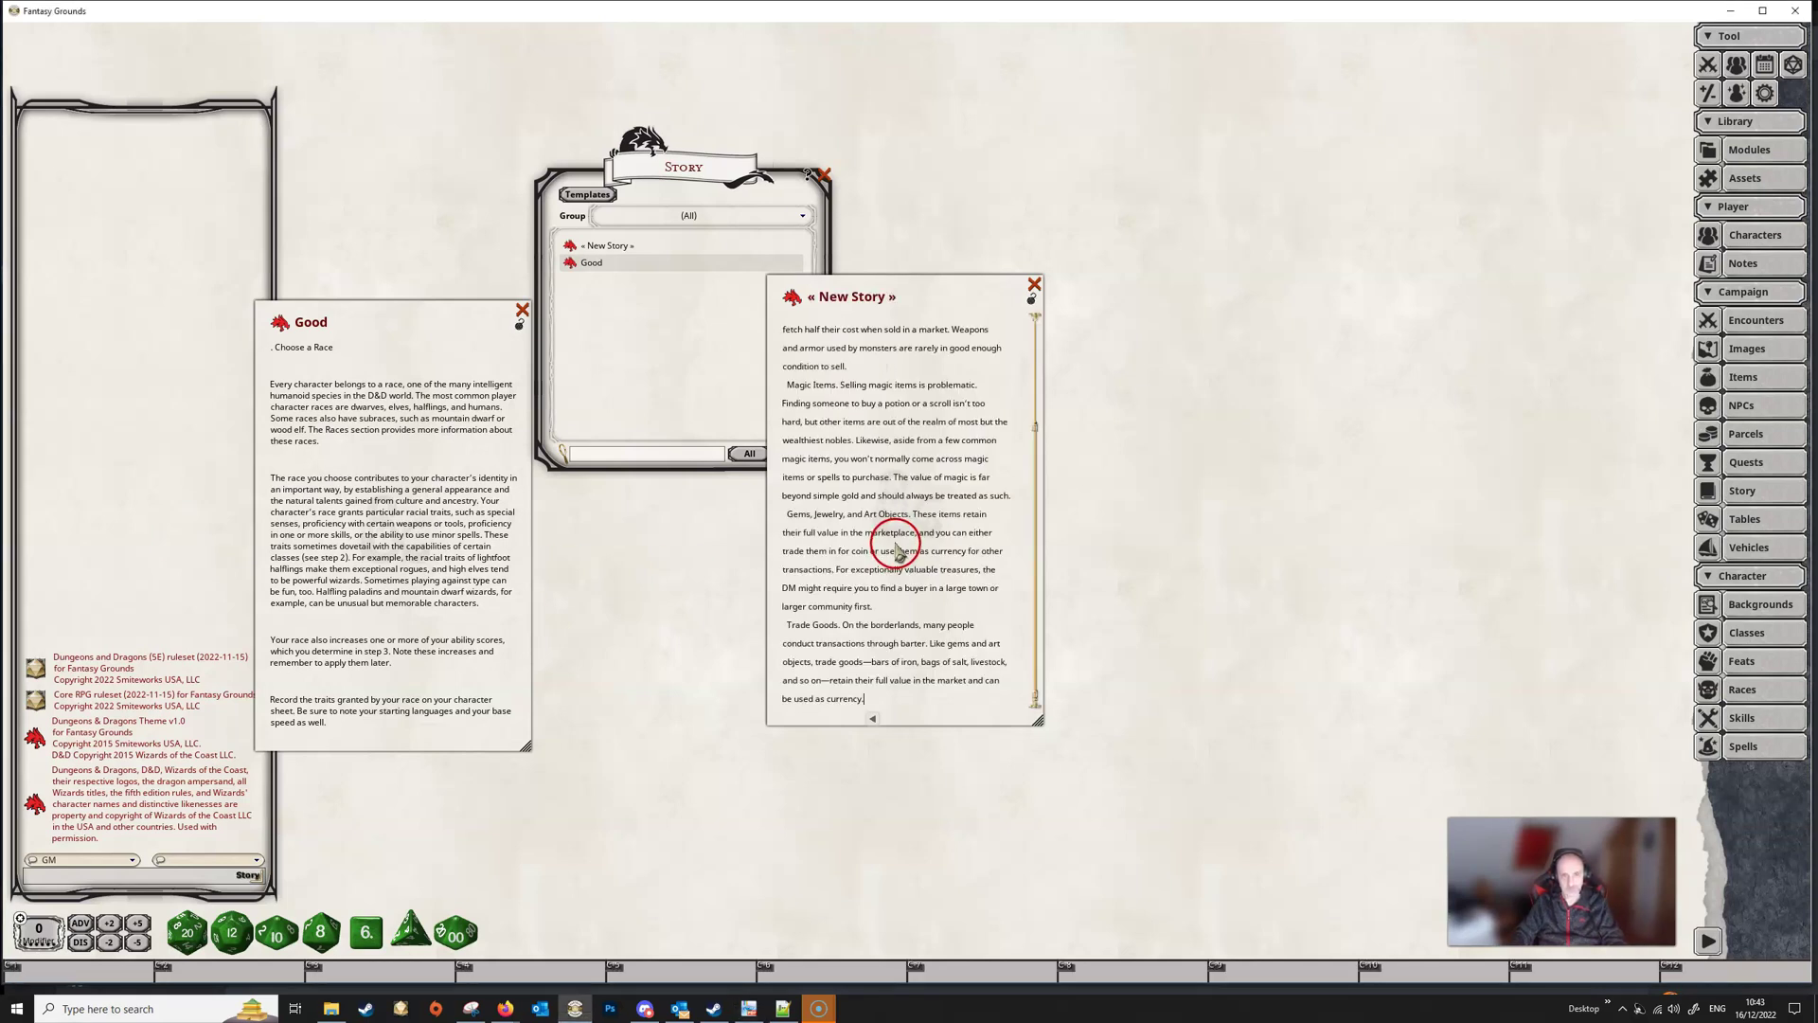
pyautogui.scroll(4, 898, 554)
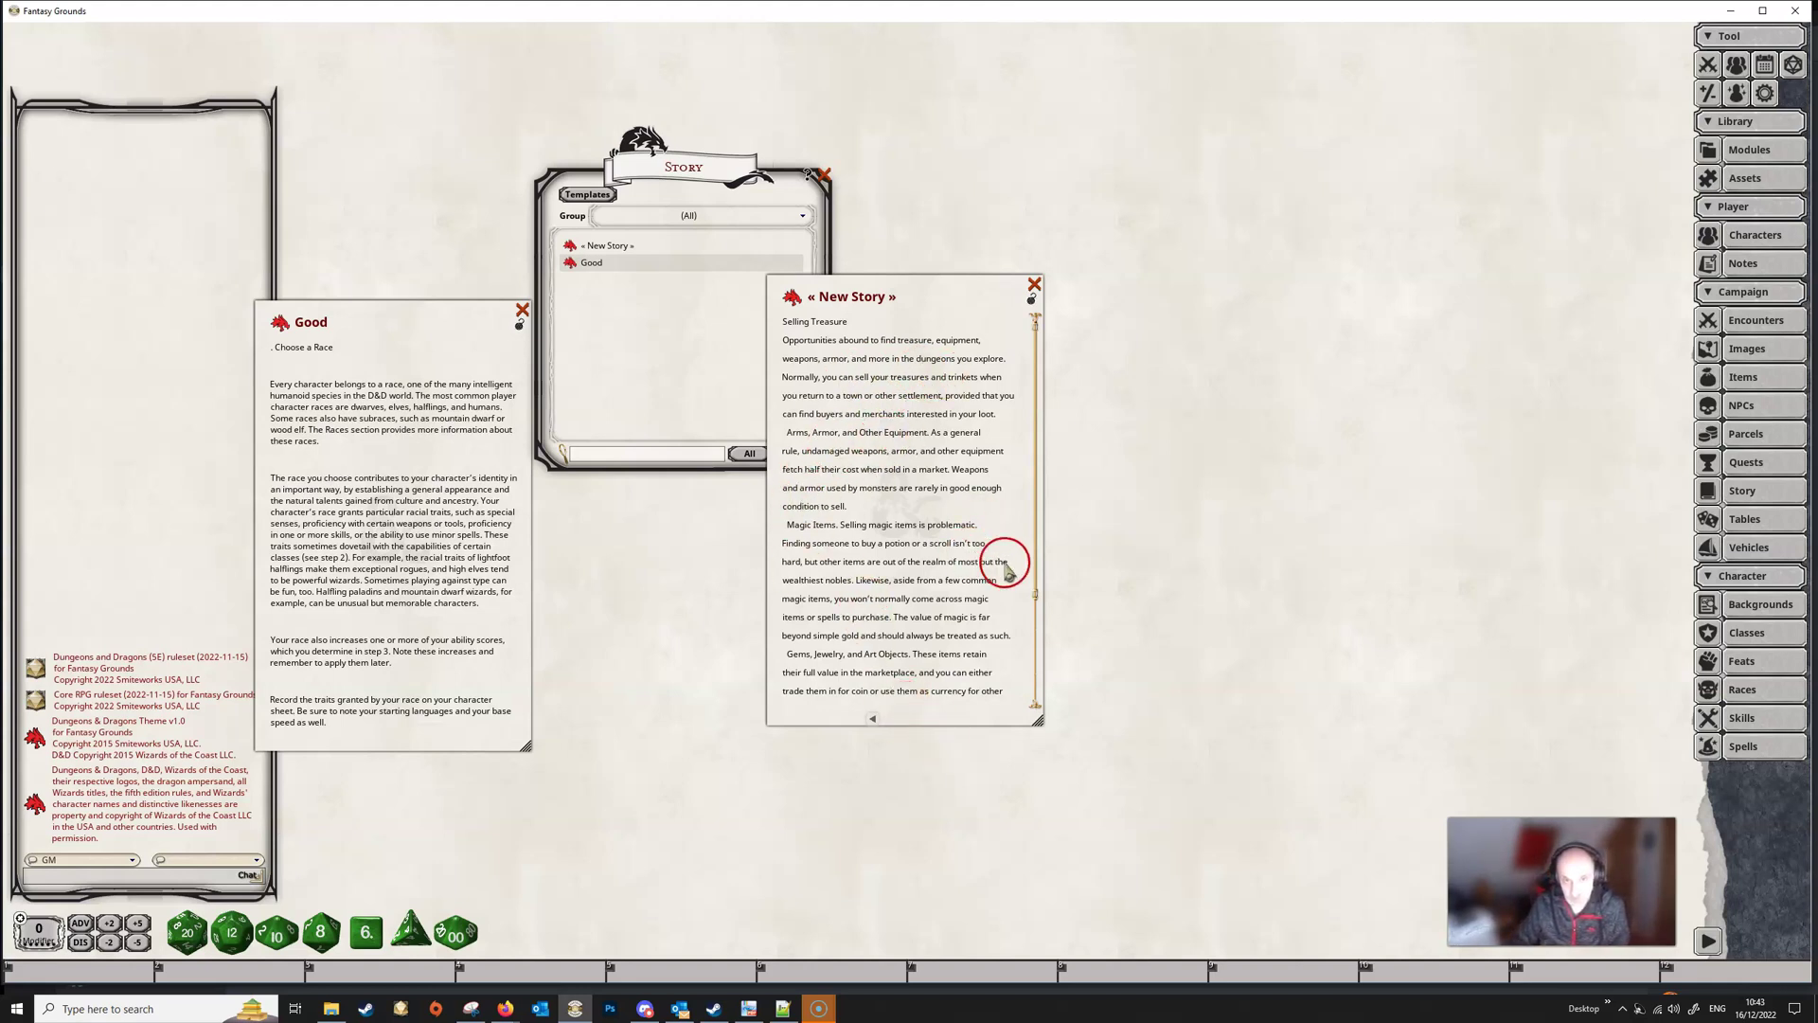
# Step: Title the story 'Ok', move it aside, and create a third blank story entry
pyautogui.click(872, 298)
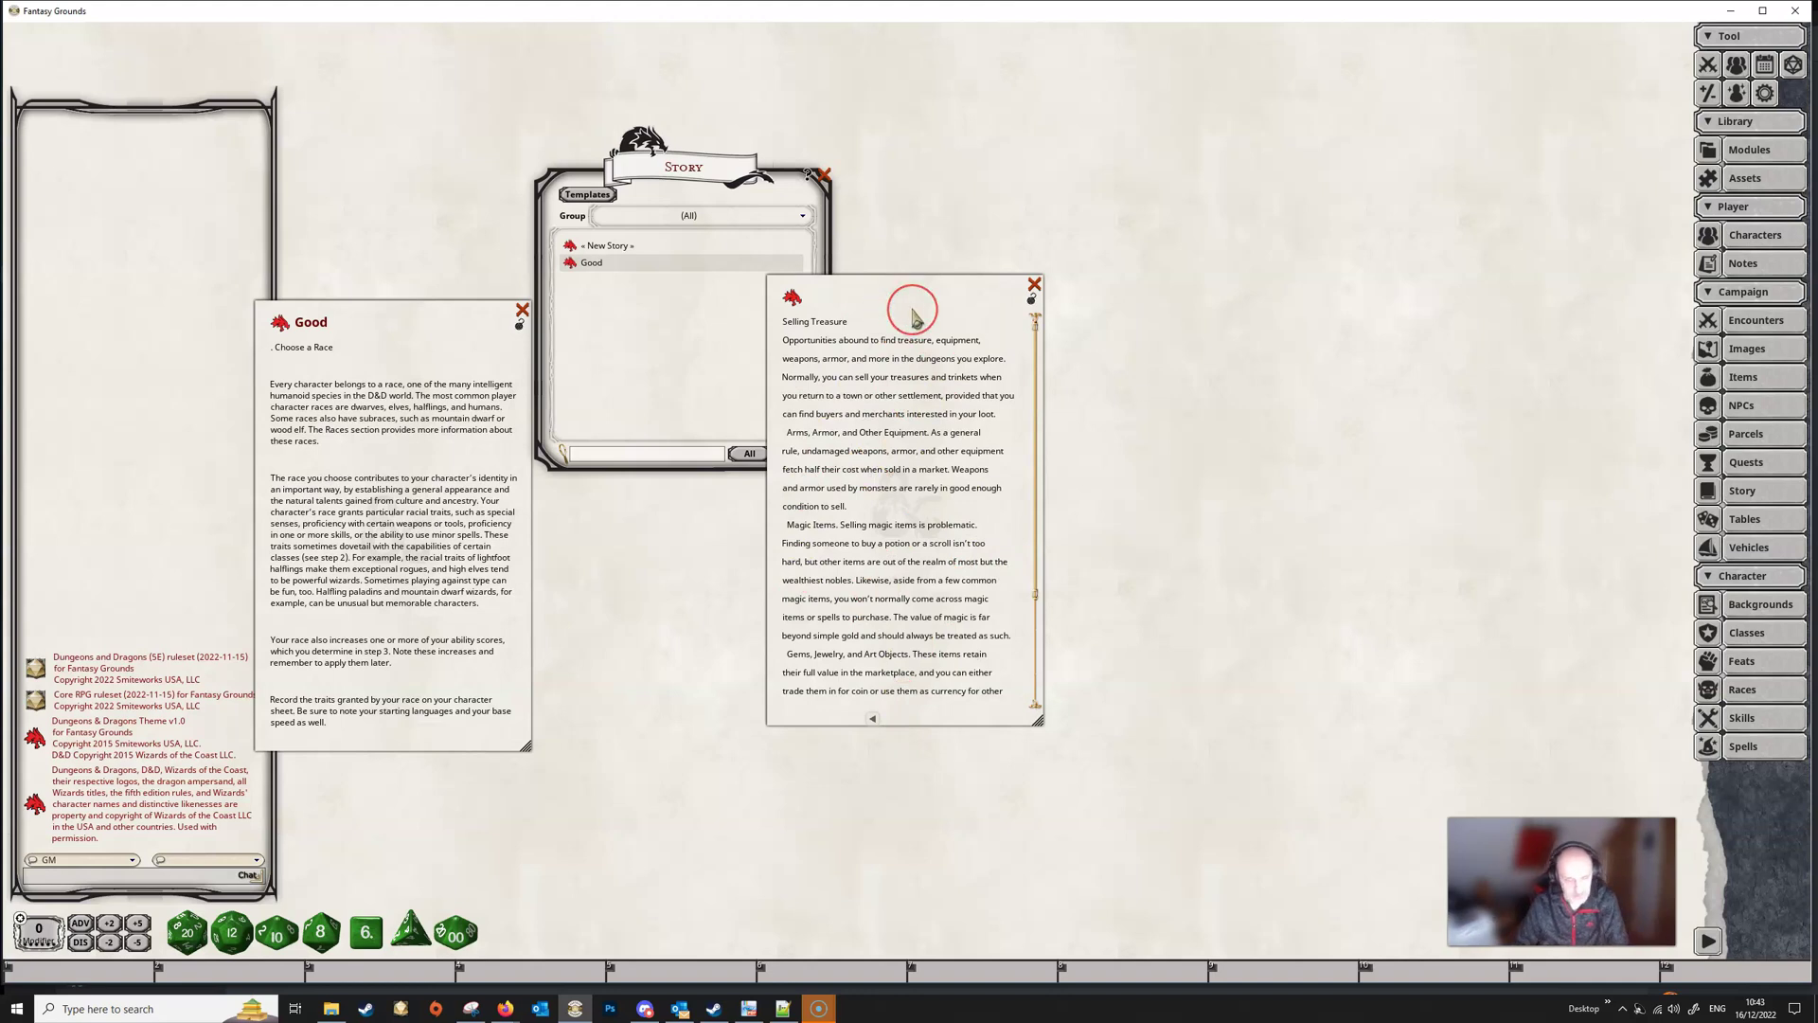
pyautogui.write('Ok')
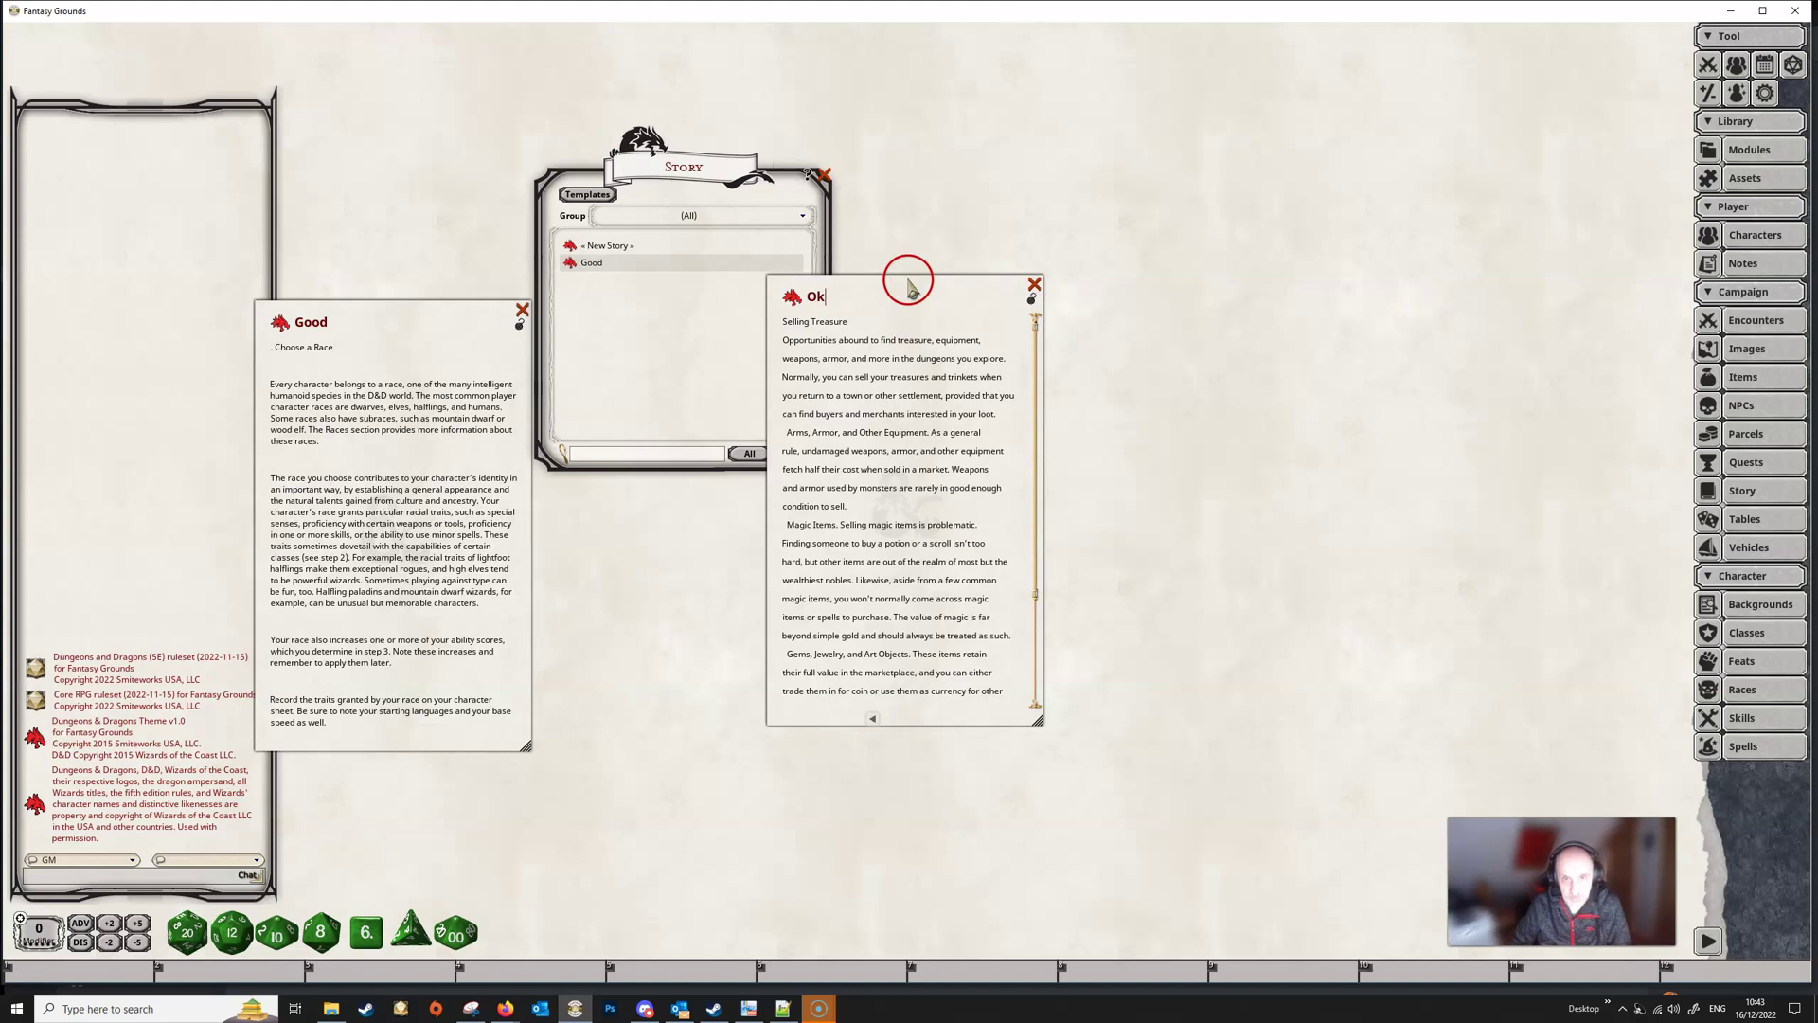
pyautogui.moveTo(920, 278); pyautogui.dragTo(689, 307)
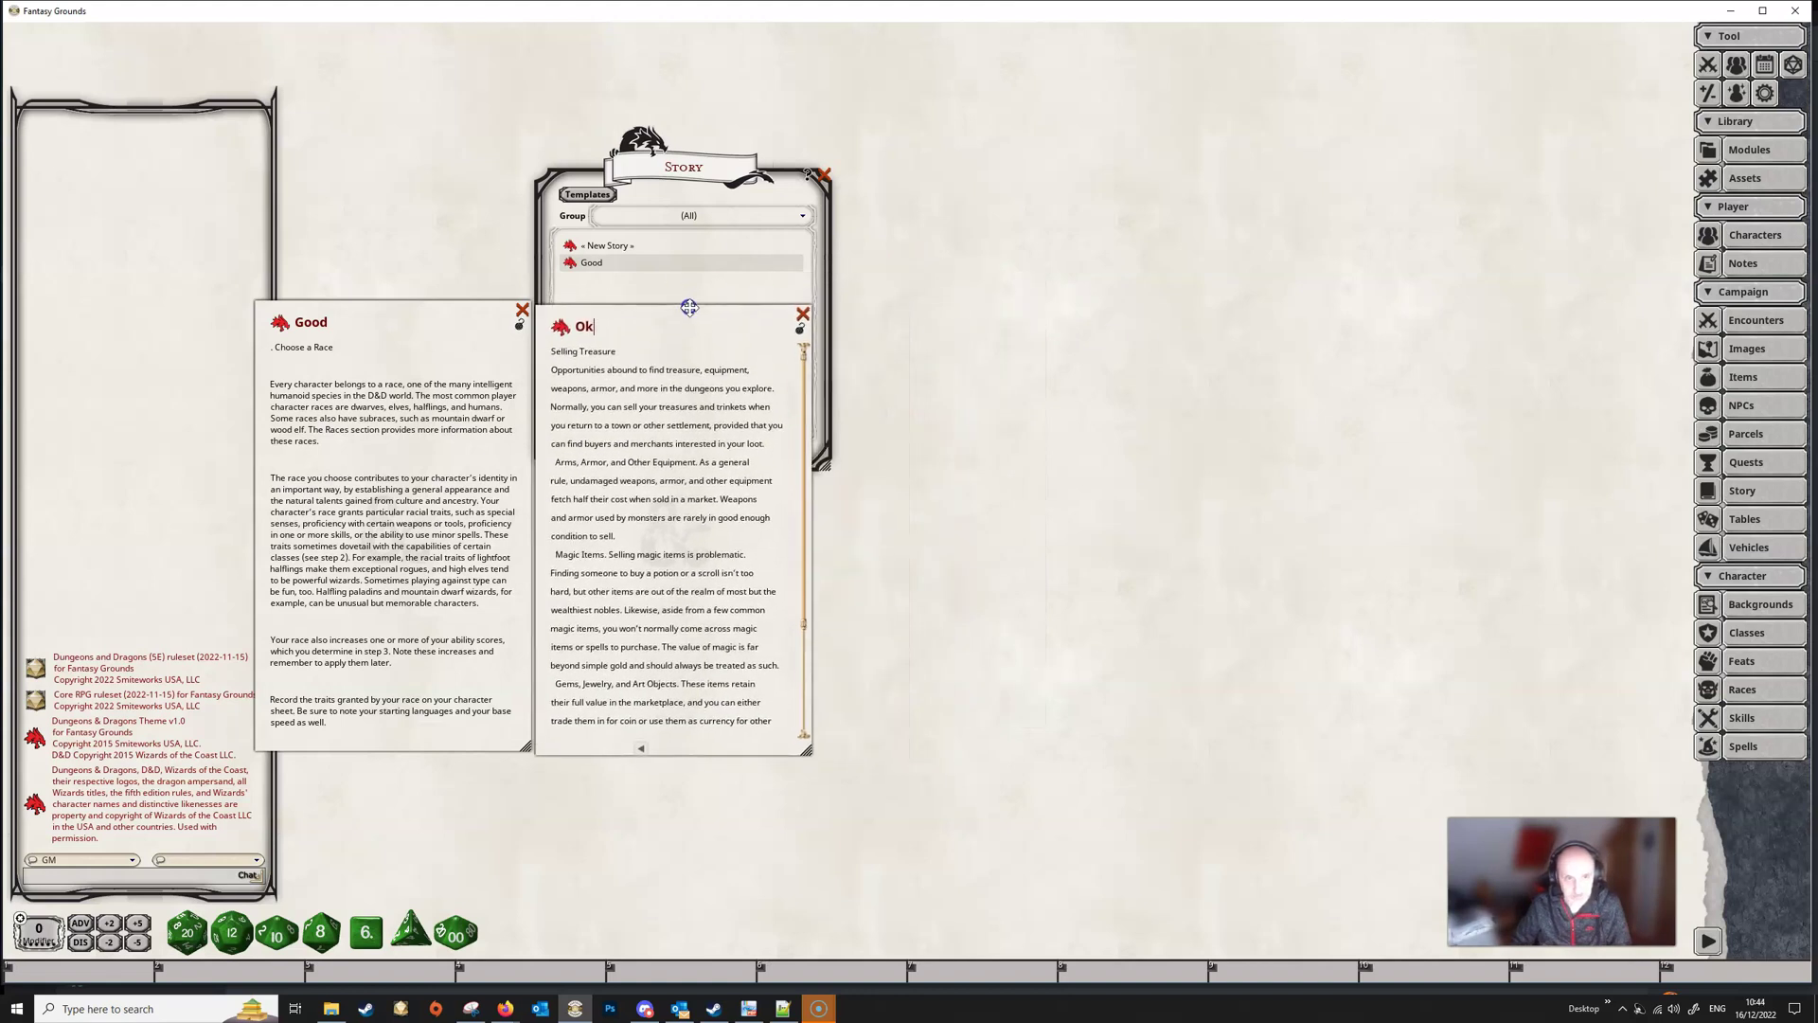
pyautogui.click(699, 171)
pyautogui.click(785, 455)
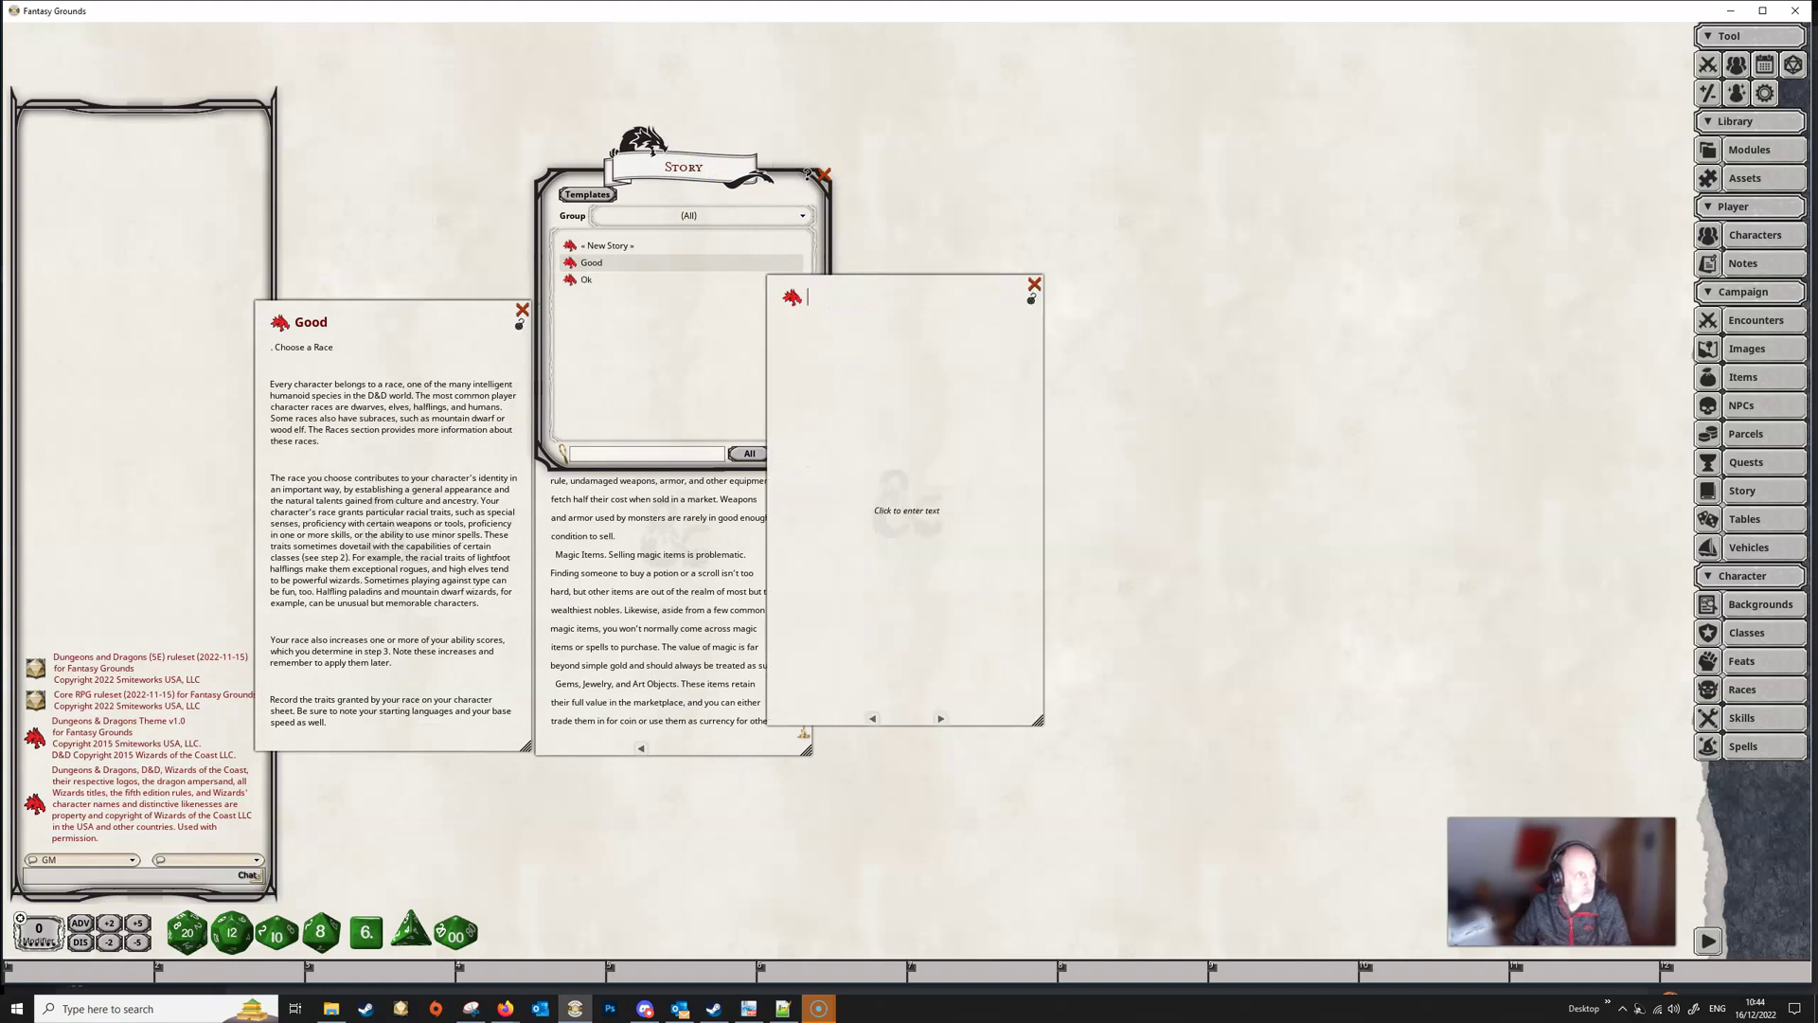
pyautogui.hotkey('alt', 'Tab')
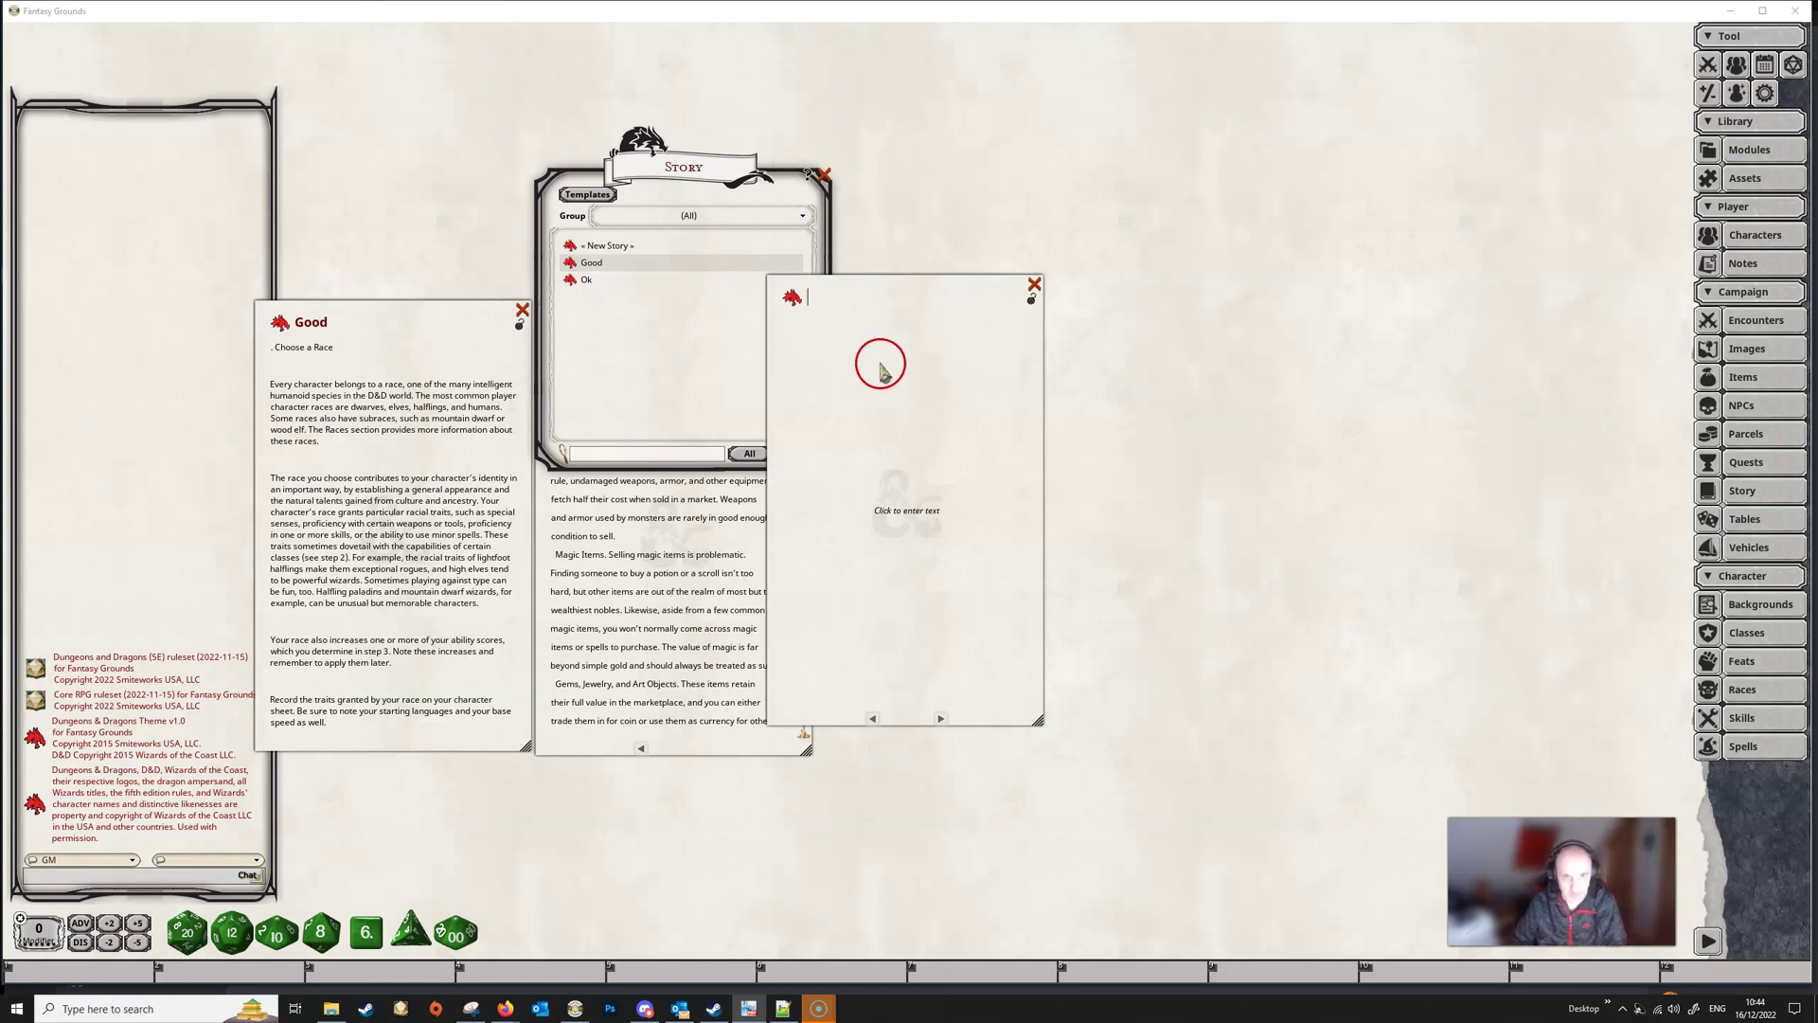
# Step: Paste the half-orc traits text into the blank story's body
pyautogui.click(828, 334)
pyautogui.hotkey('ctrl', 'v')
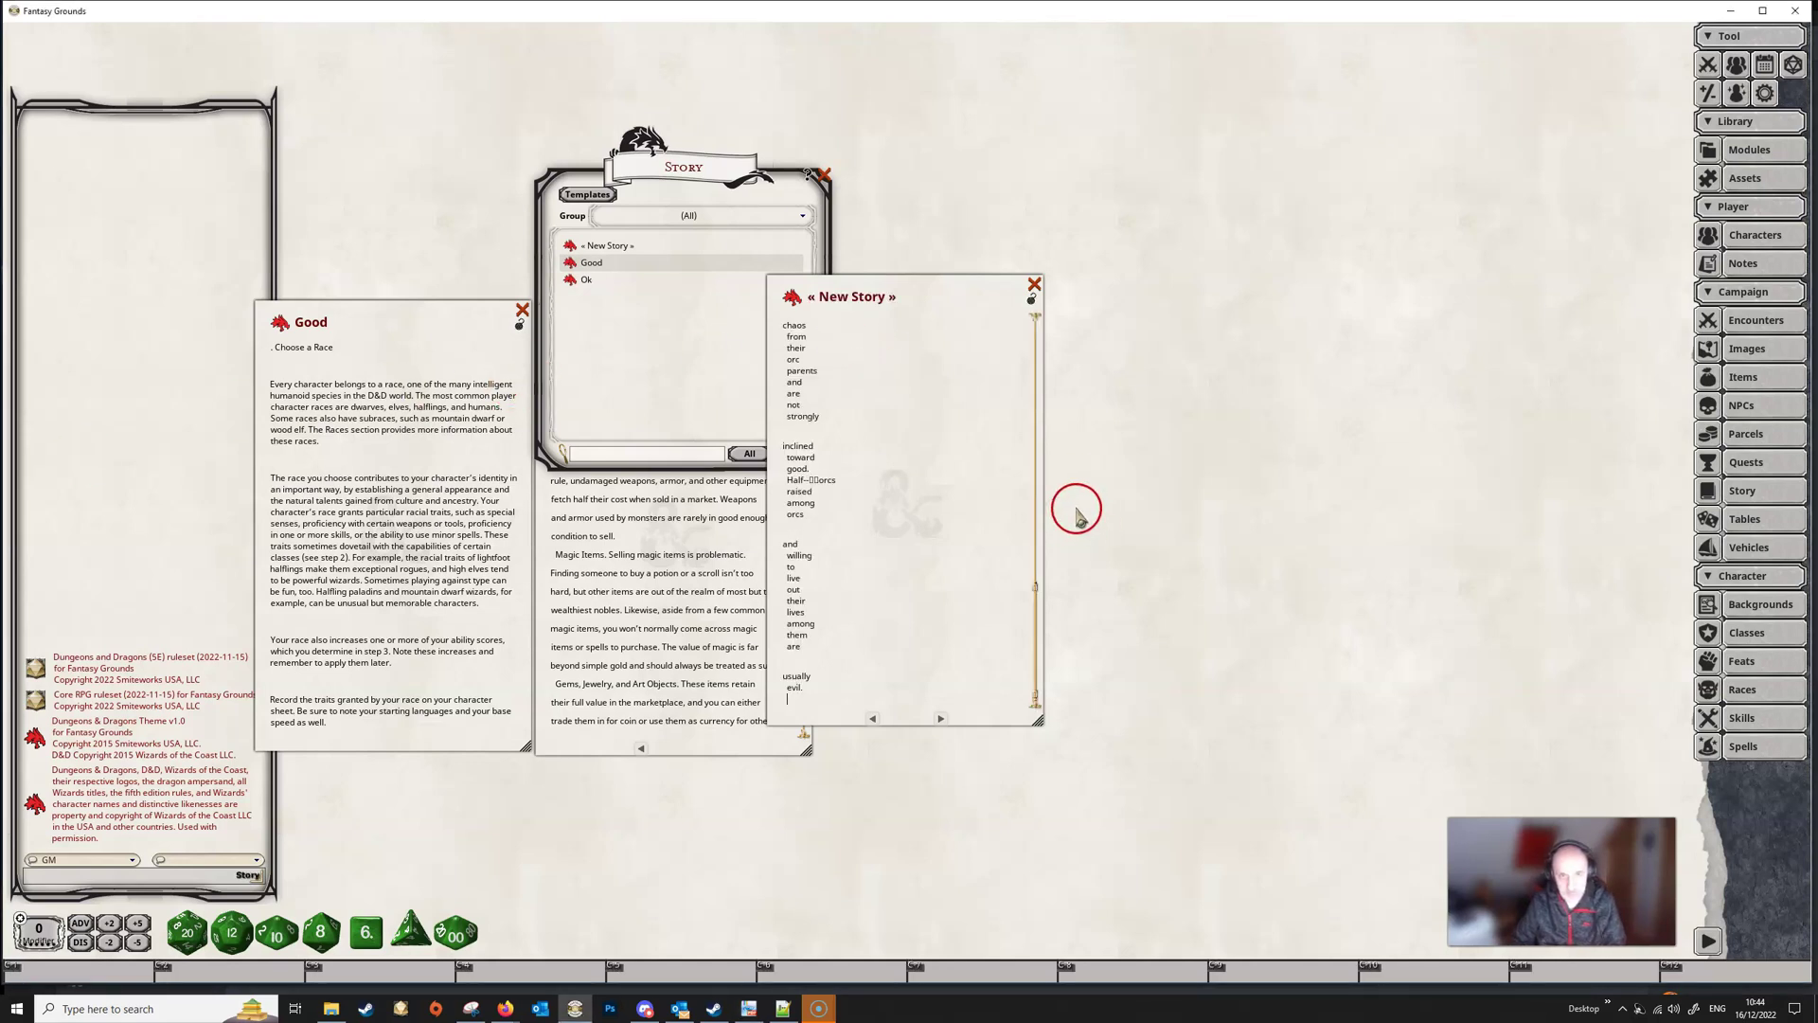
pyautogui.scroll(10, 910, 483)
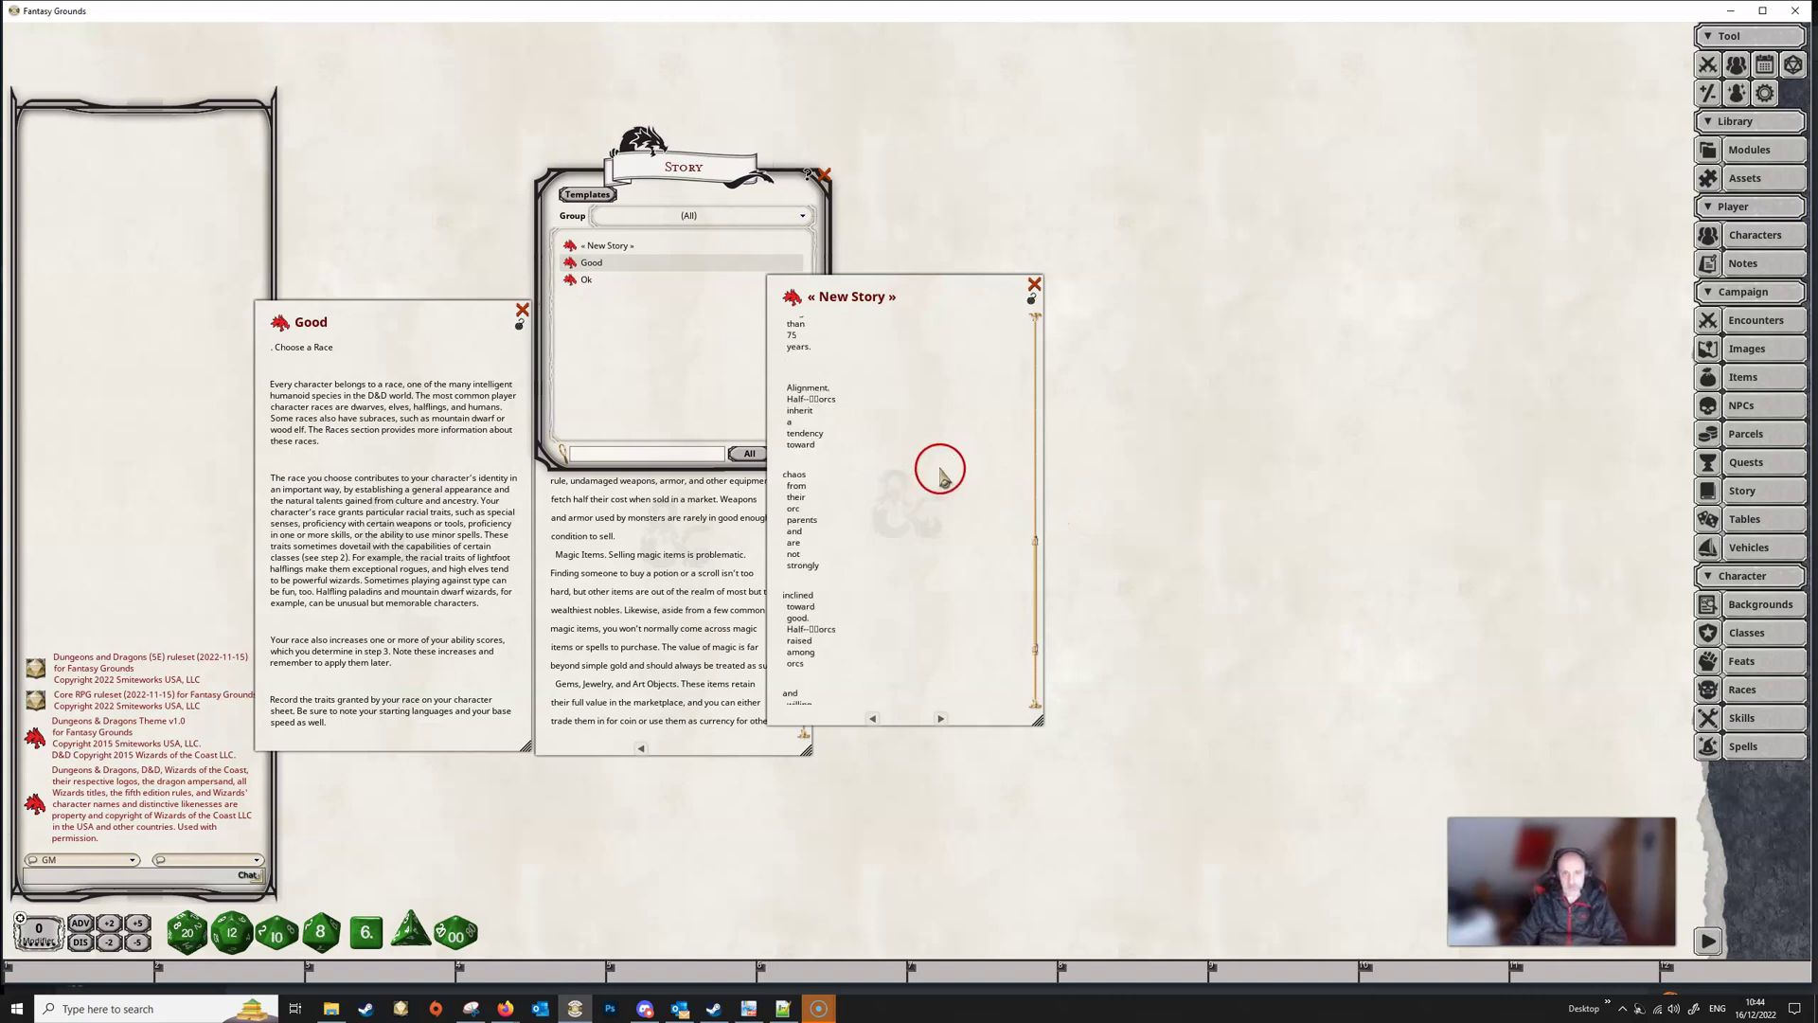
pyautogui.scroll(5, 937, 477)
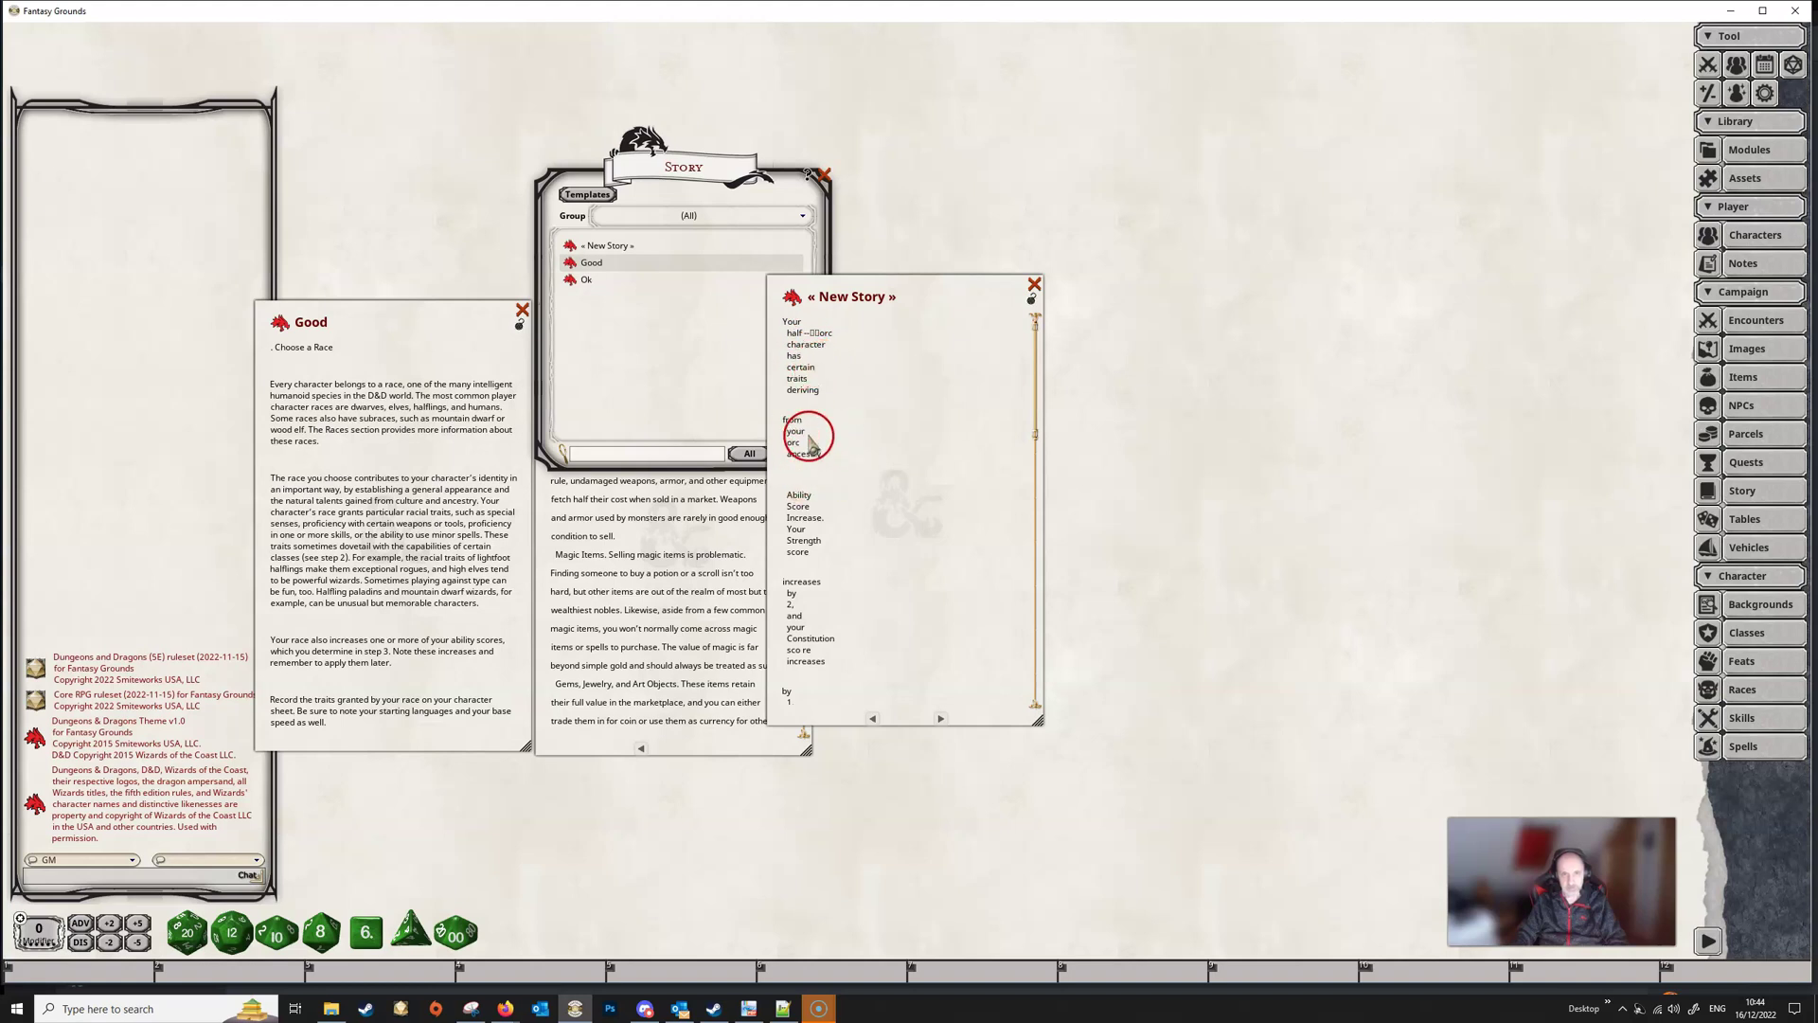
# Step: Title the third story 'Mess' and move it down to the right
pyautogui.click(890, 307)
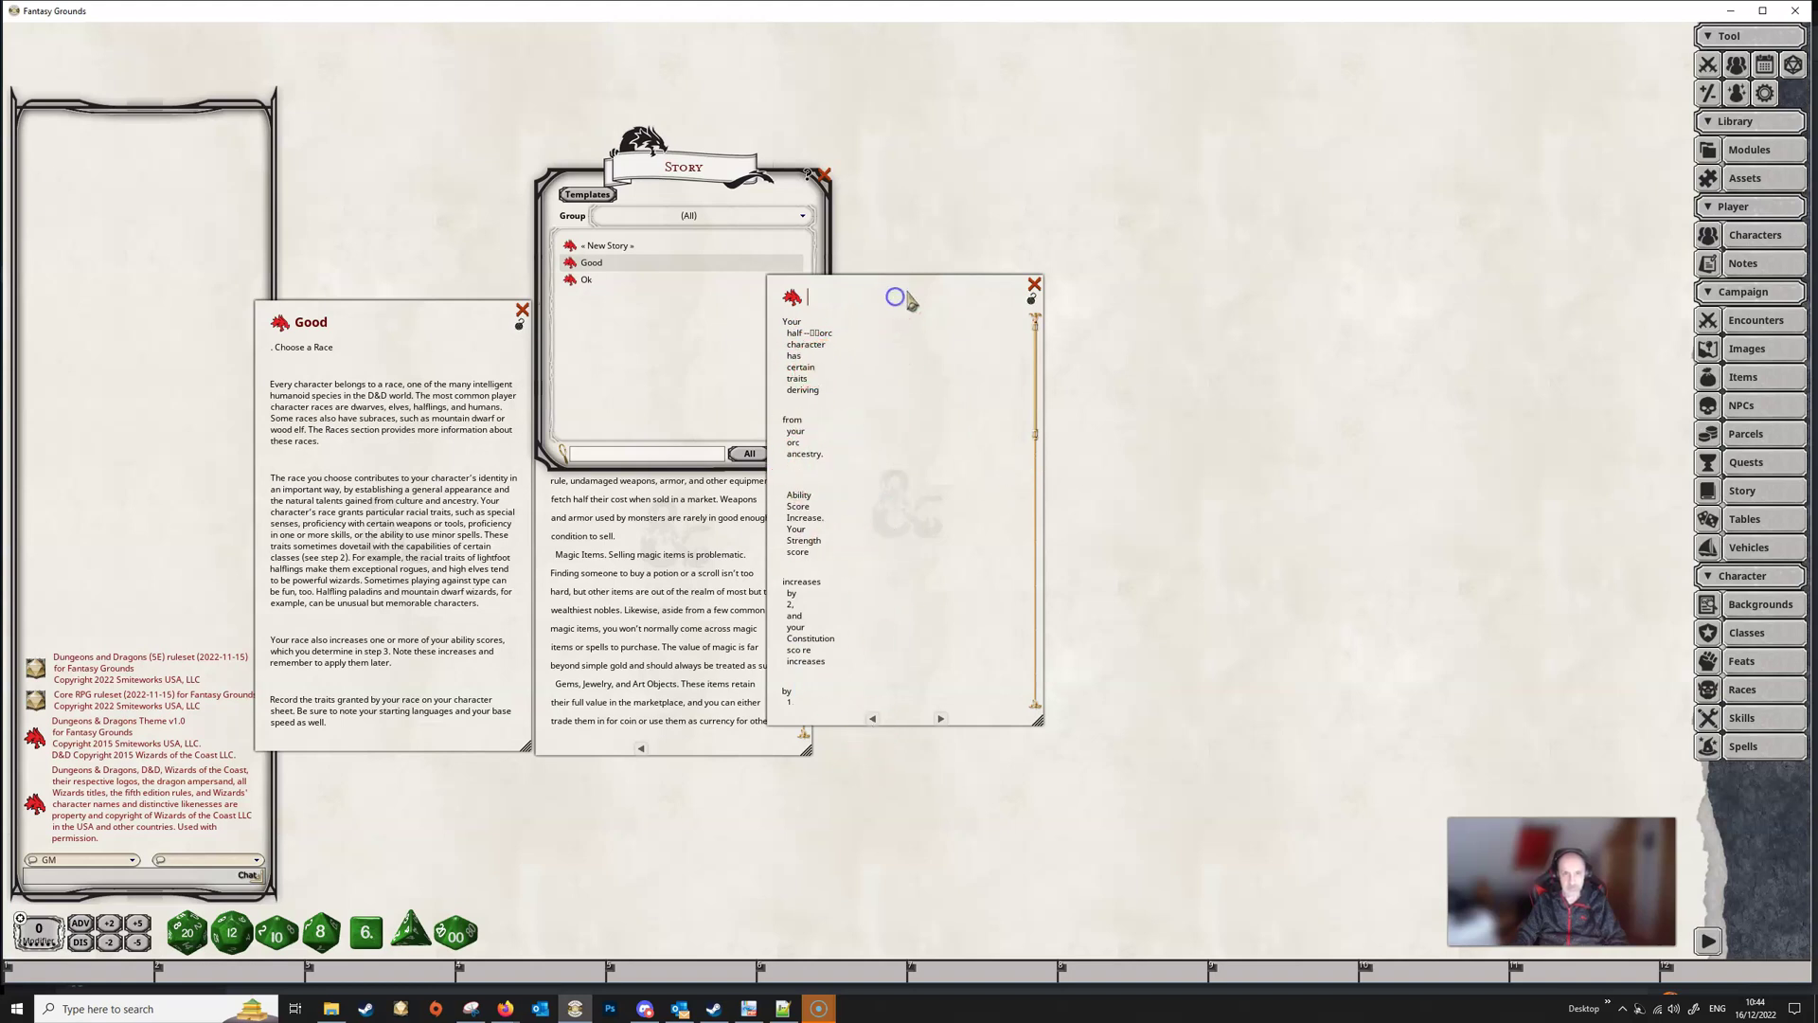
pyautogui.click(942, 305)
pyautogui.write('Mess')
pyautogui.moveTo(925, 276); pyautogui.dragTo(1010, 309)
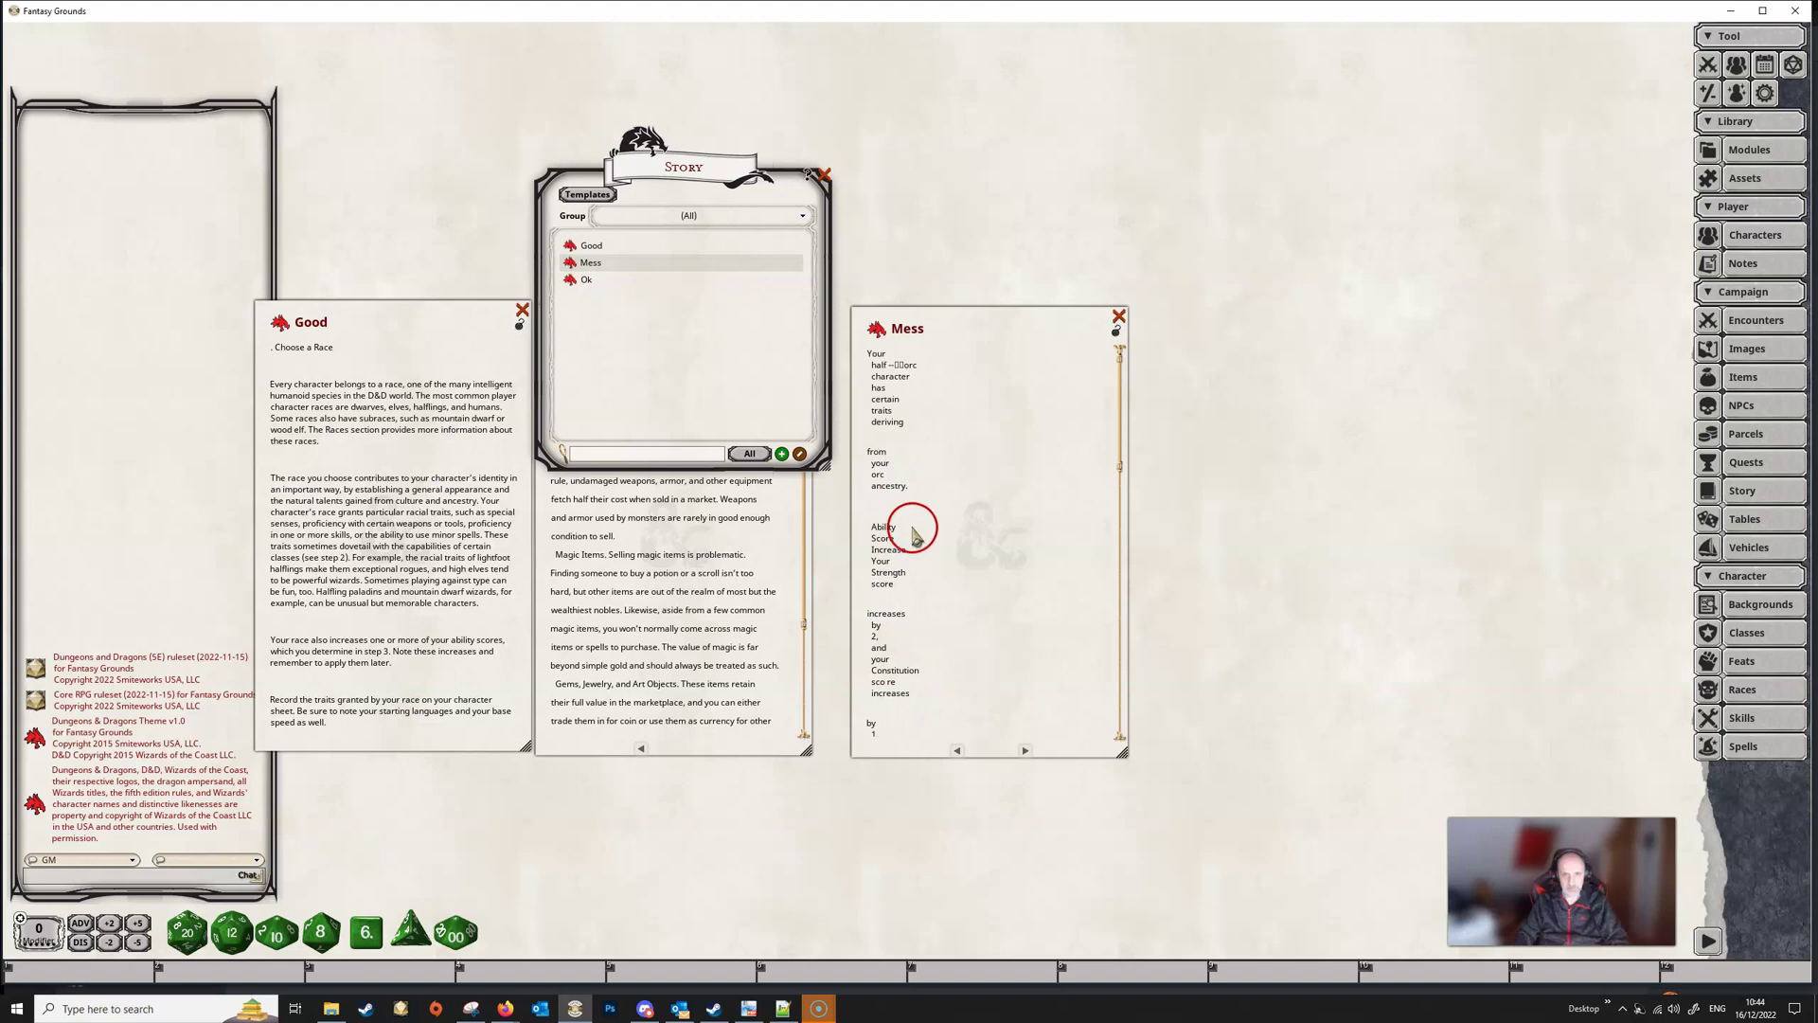
# Step: Reformat the Good story text into clean paragraphs without blank lines
pyautogui.click(358, 351)
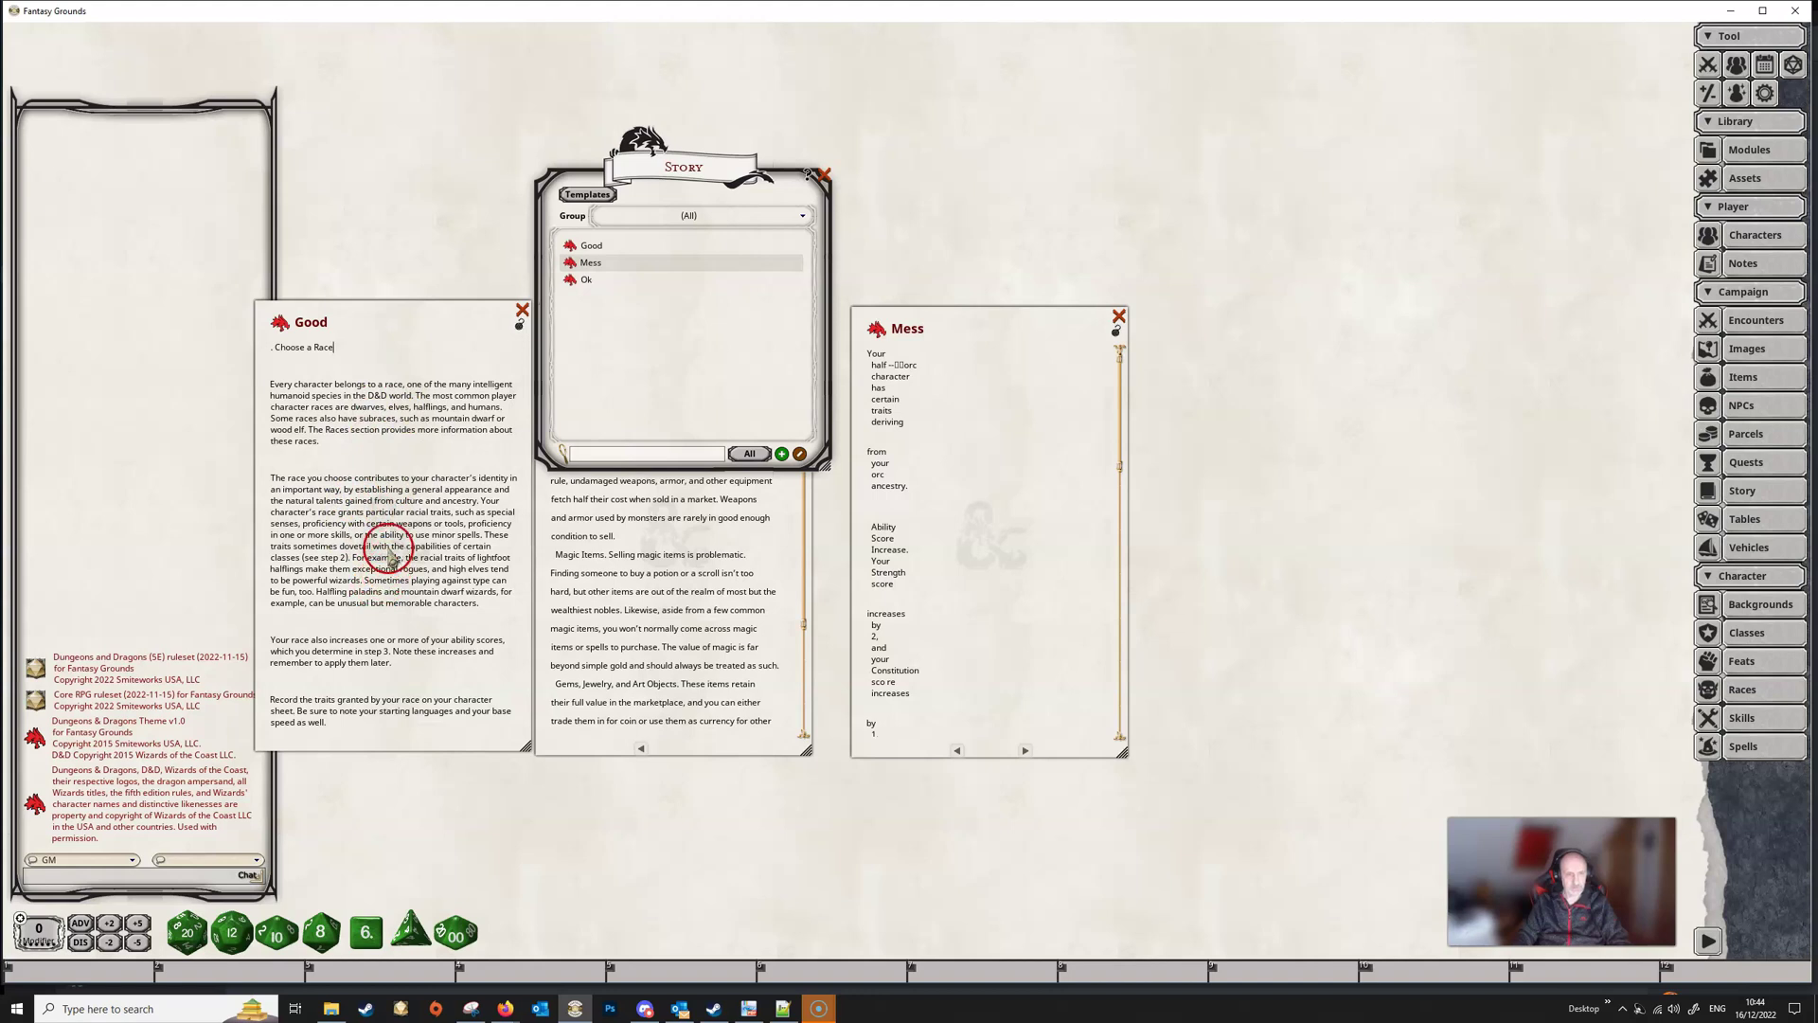
pyautogui.rightClick(389, 555)
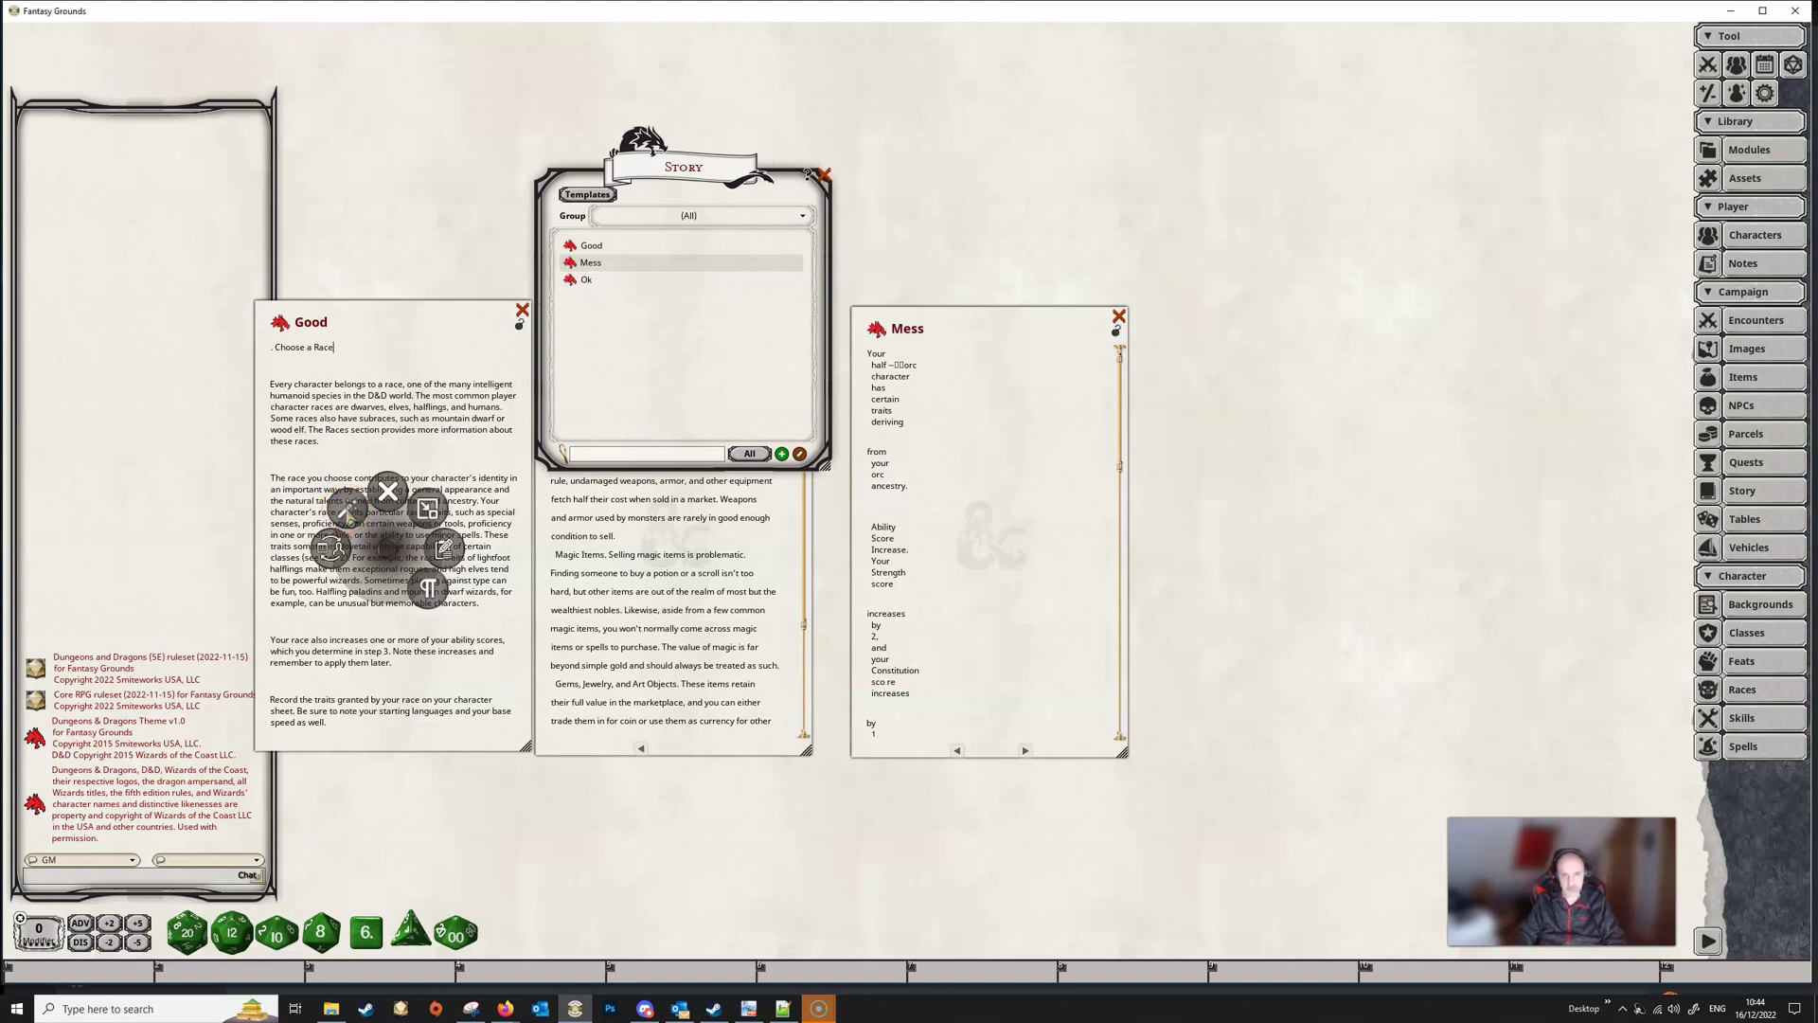
pyautogui.click(347, 509)
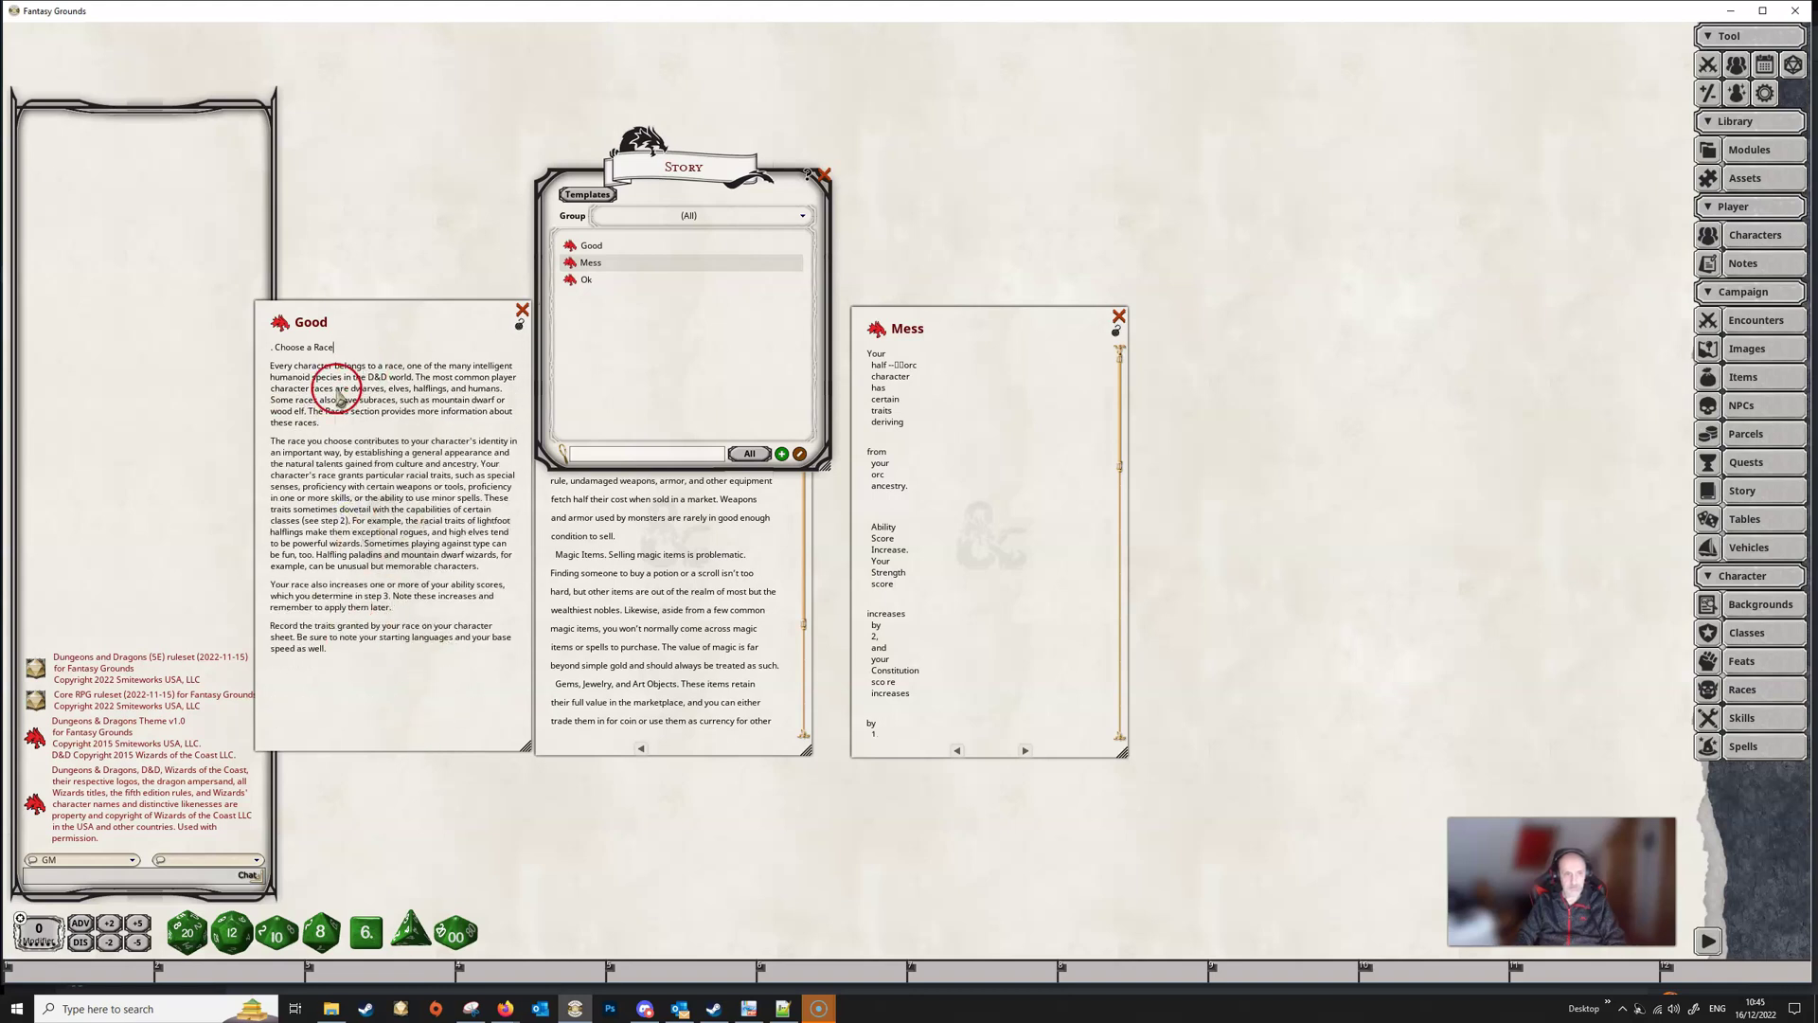
# Step: Make 'Choose a Race' a heading in the Good story
pyautogui.click(278, 350)
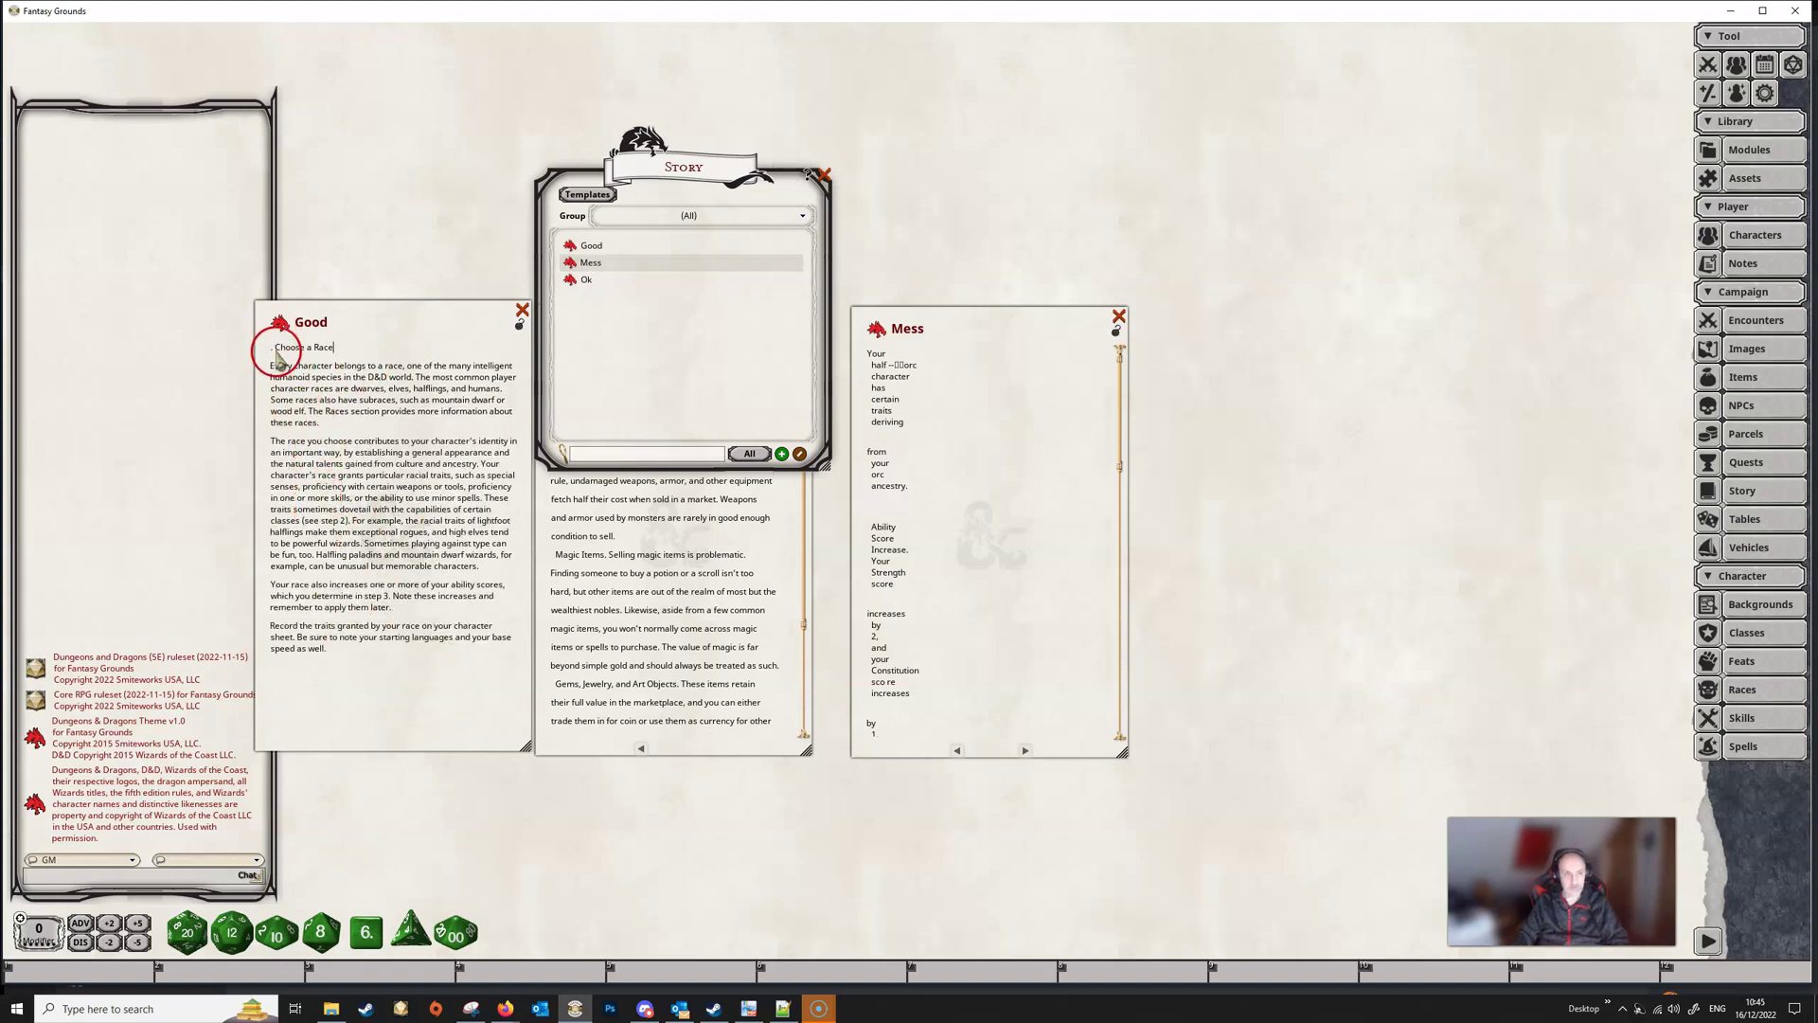
pyautogui.click(492, 377)
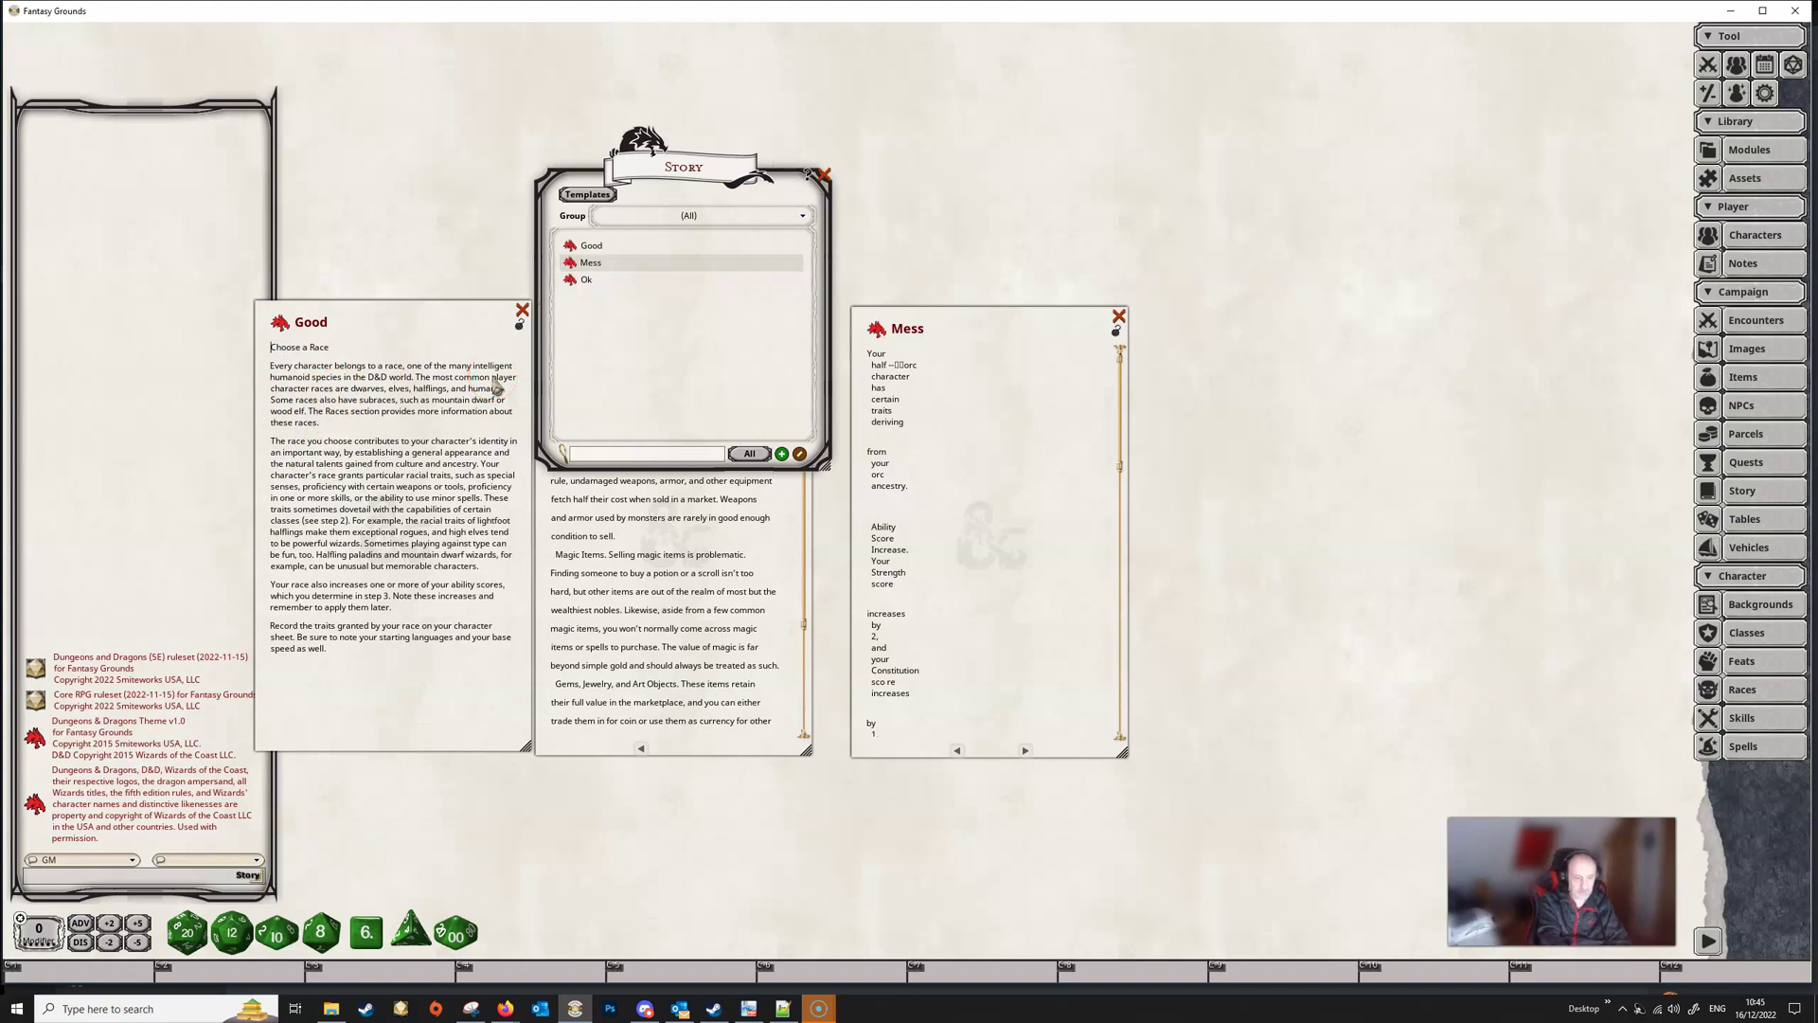
pyautogui.hotkey('ctrl', '1')
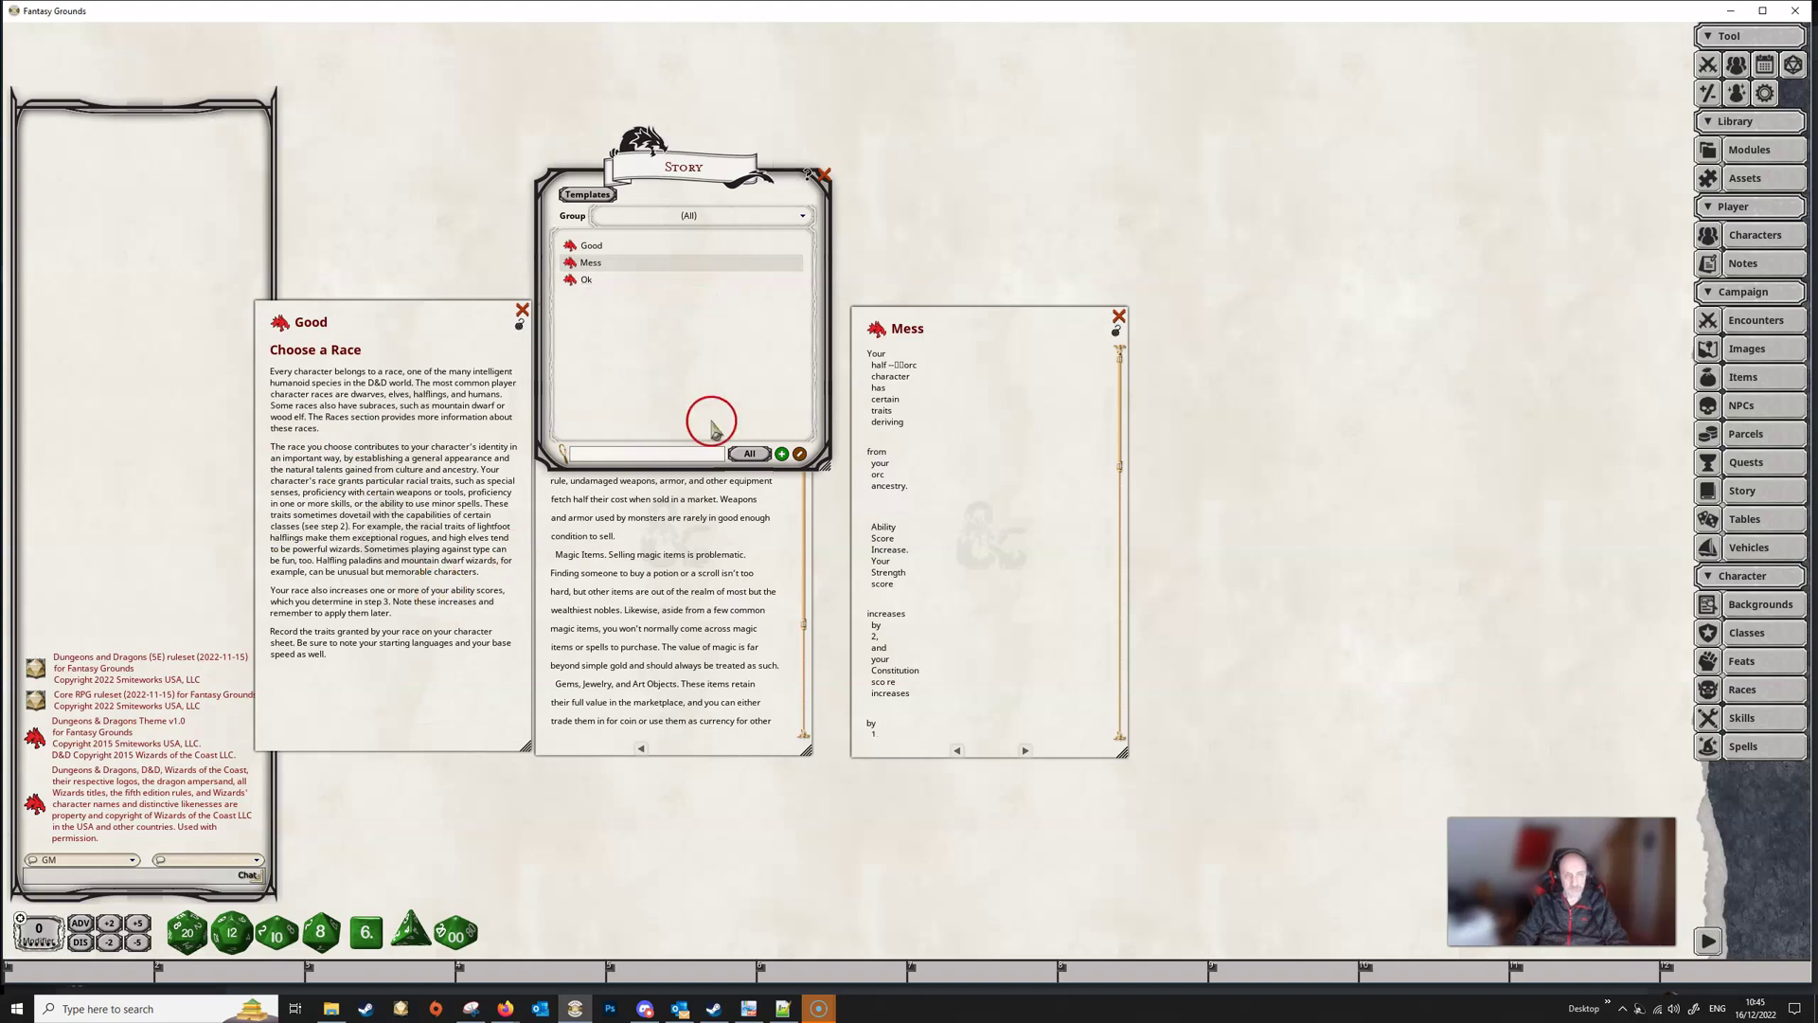
pyautogui.click(732, 636)
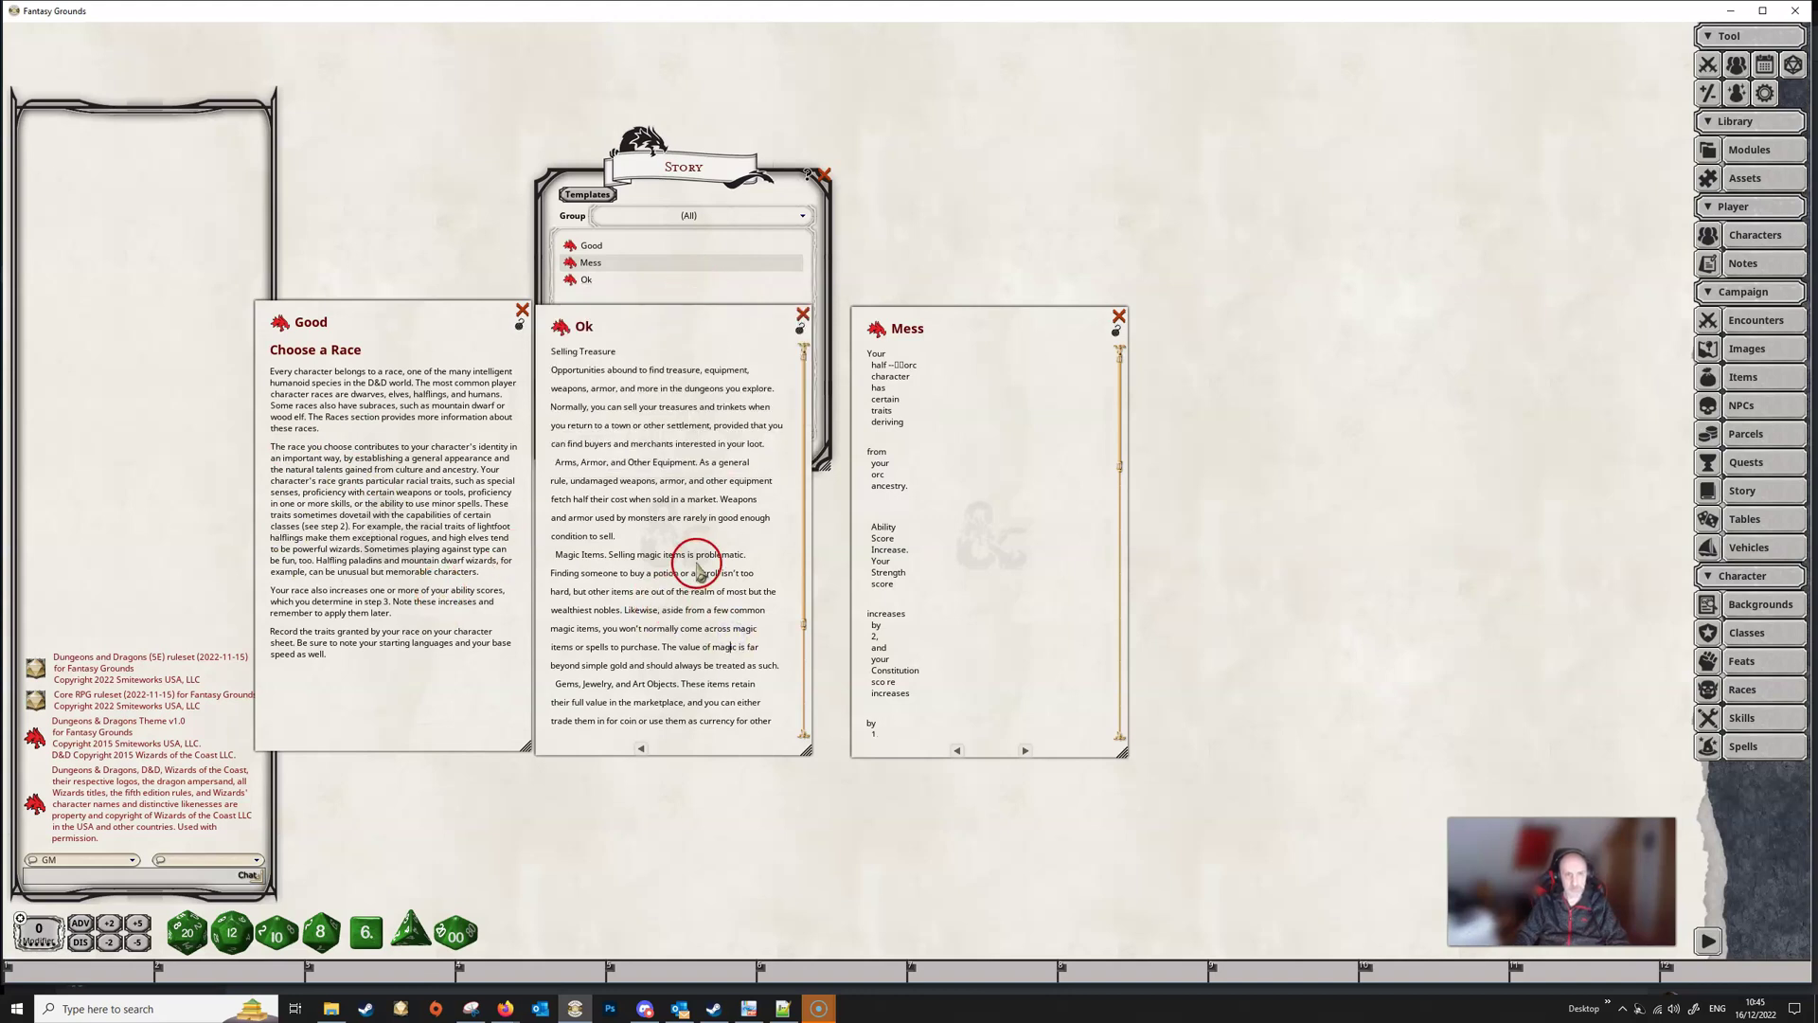
# Step: Reformat the Ok story text into clean paragraphs
pyautogui.rightClick(666, 493)
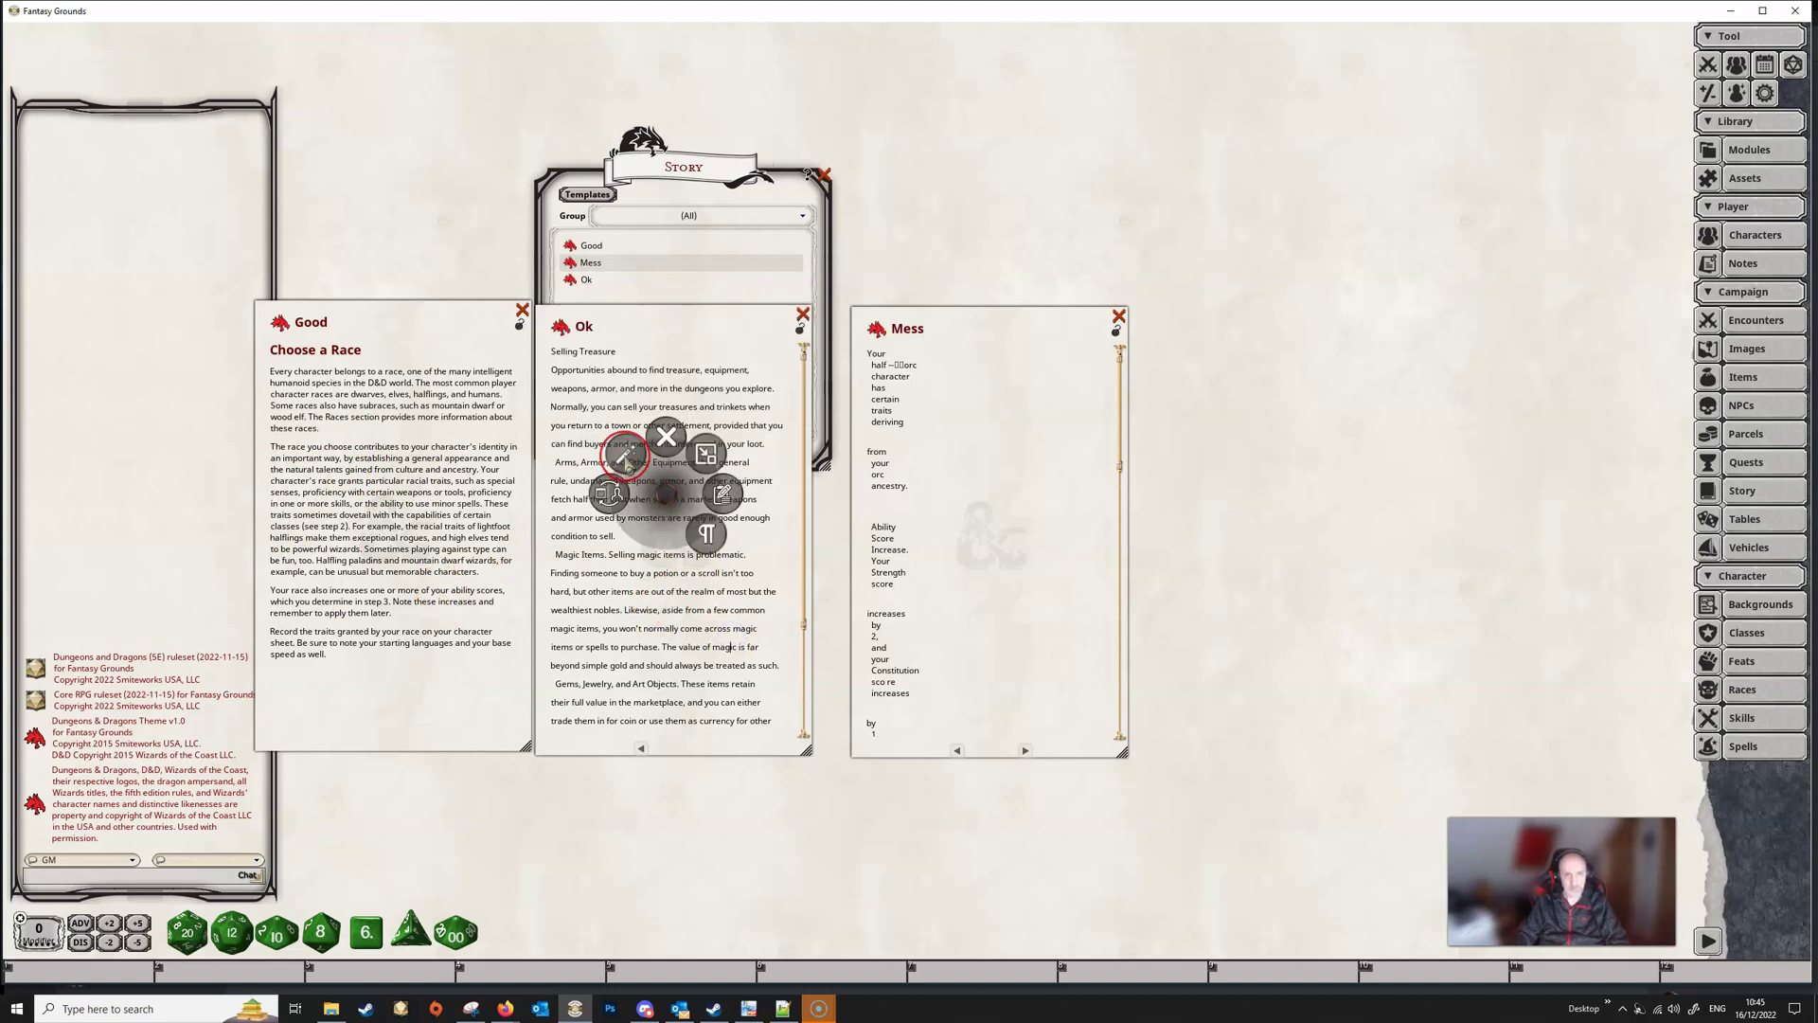
pyautogui.click(626, 460)
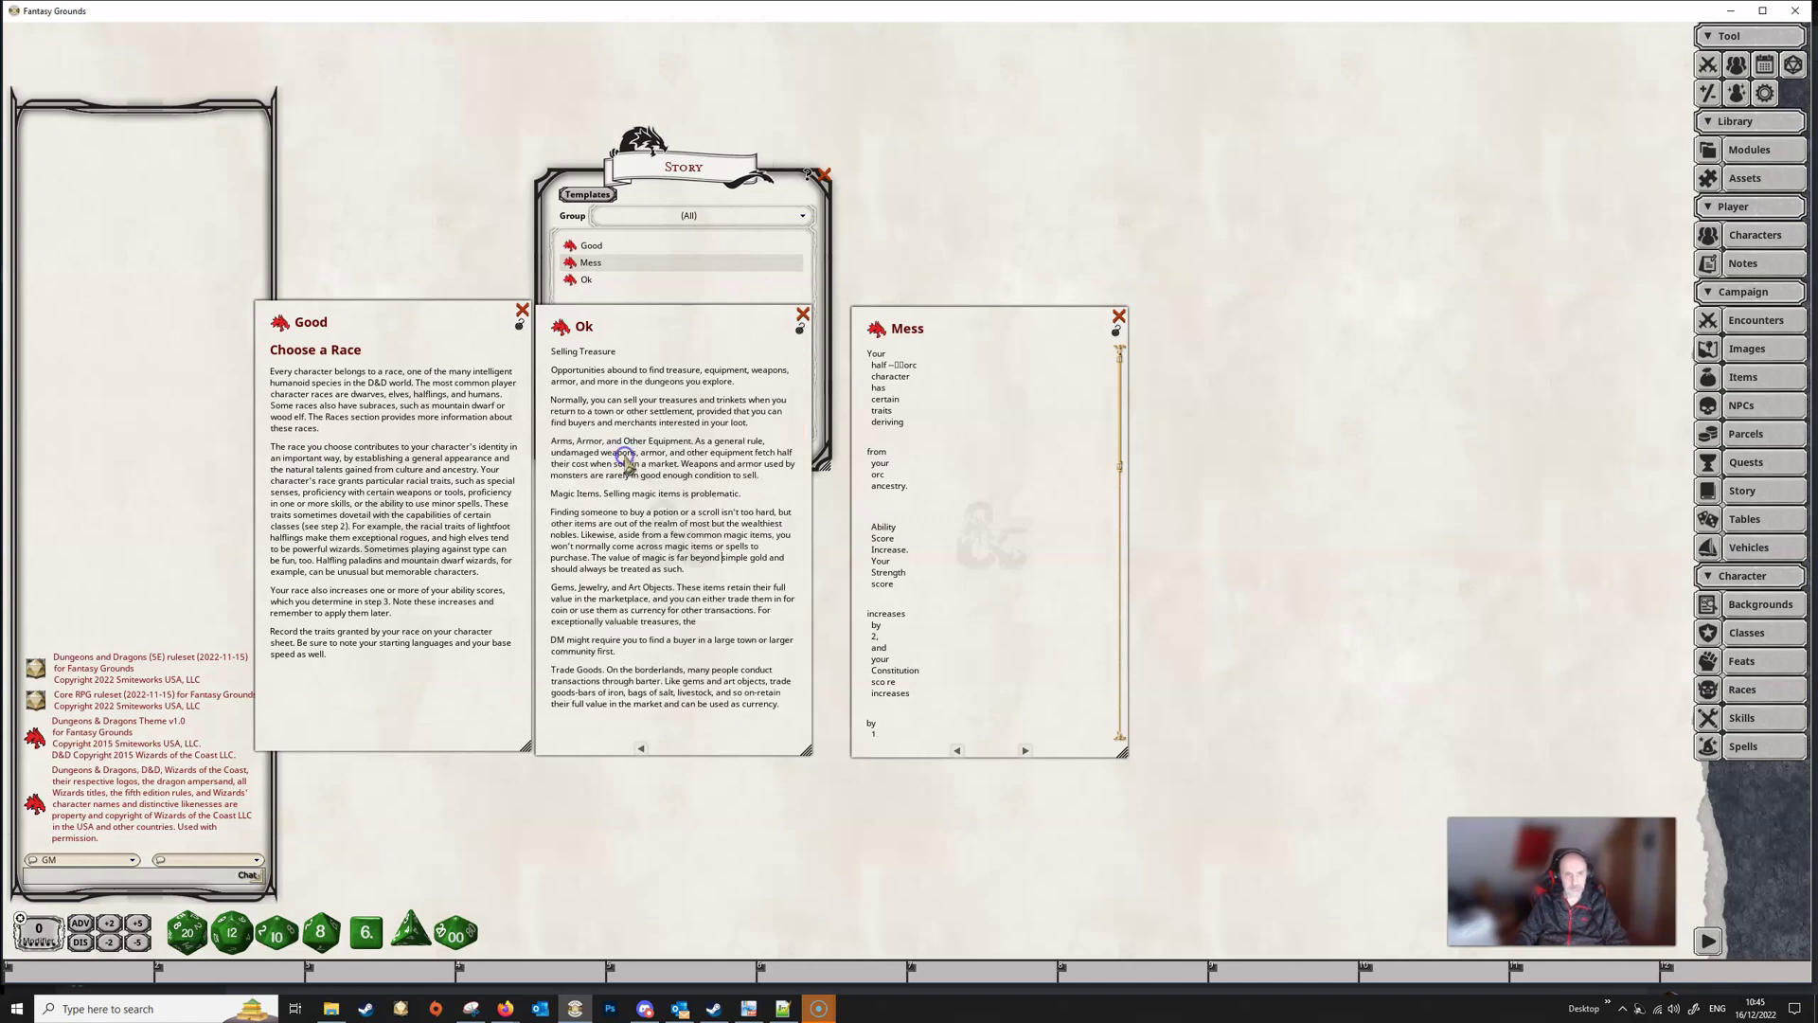
pyautogui.click(720, 558)
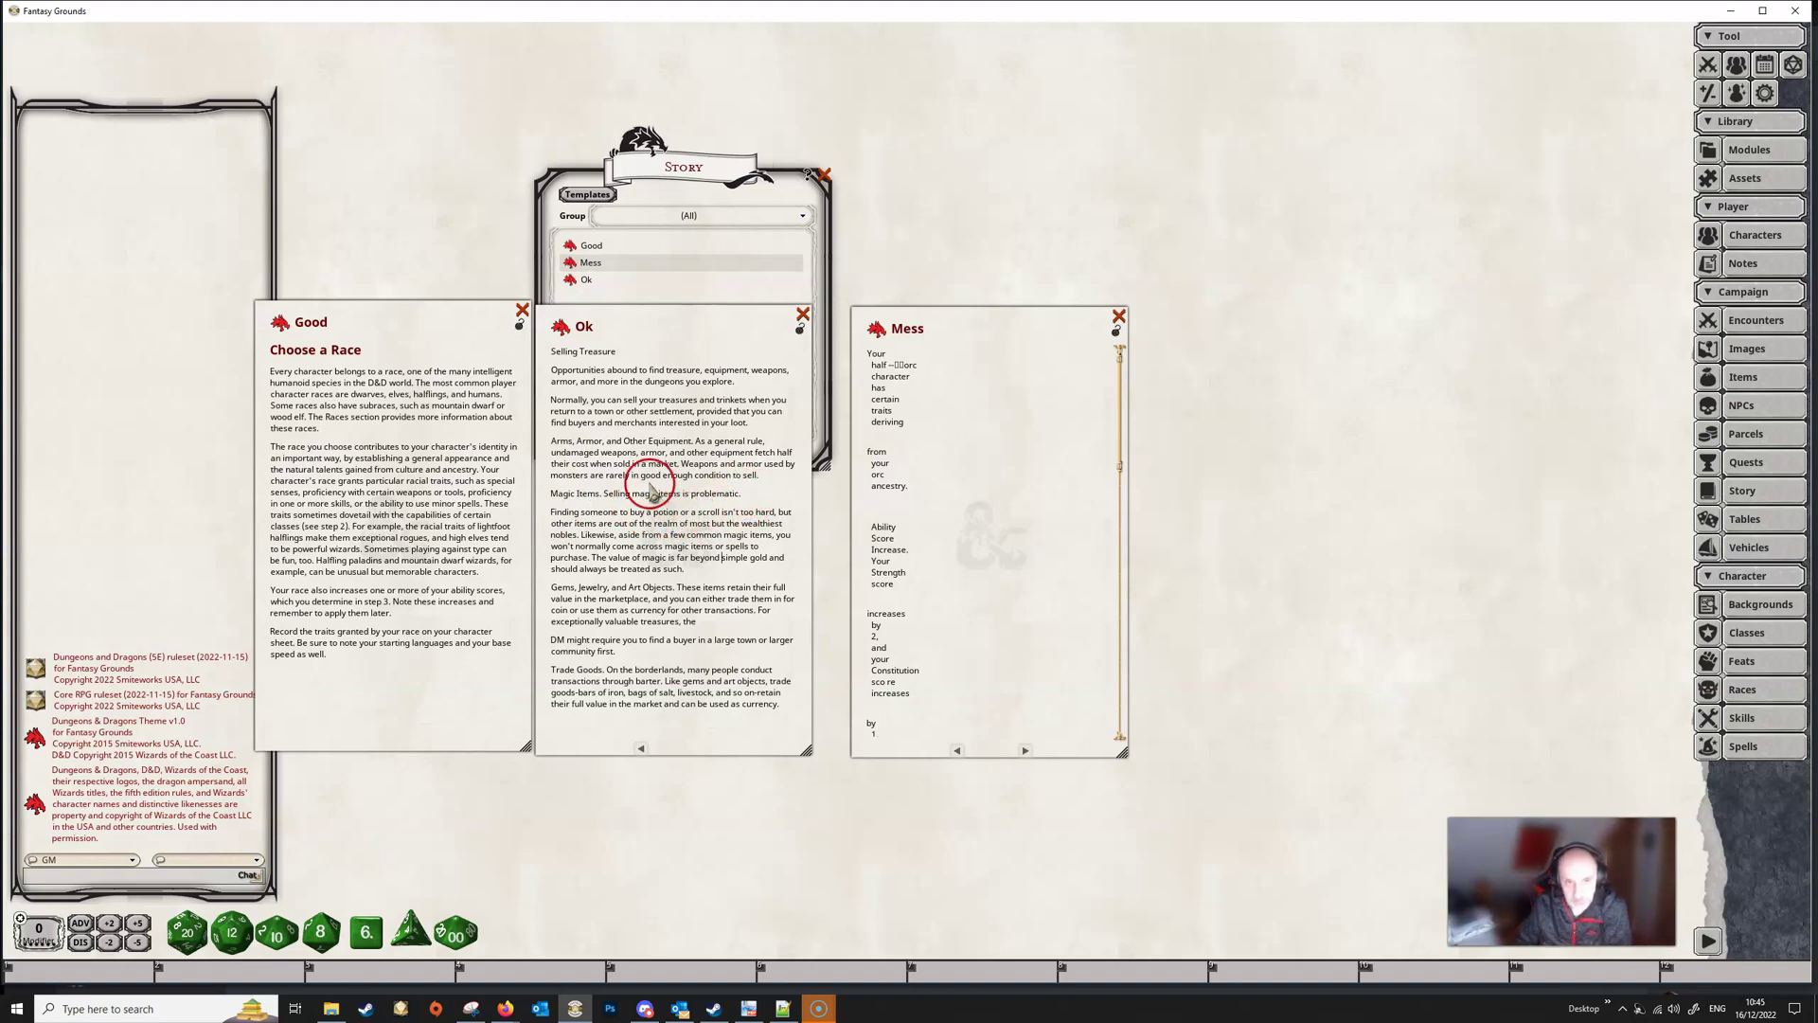
# Step: Rejoin the split paragraphs after 'problematic.' and 'valuable treasures, the'
pyautogui.click(750, 495)
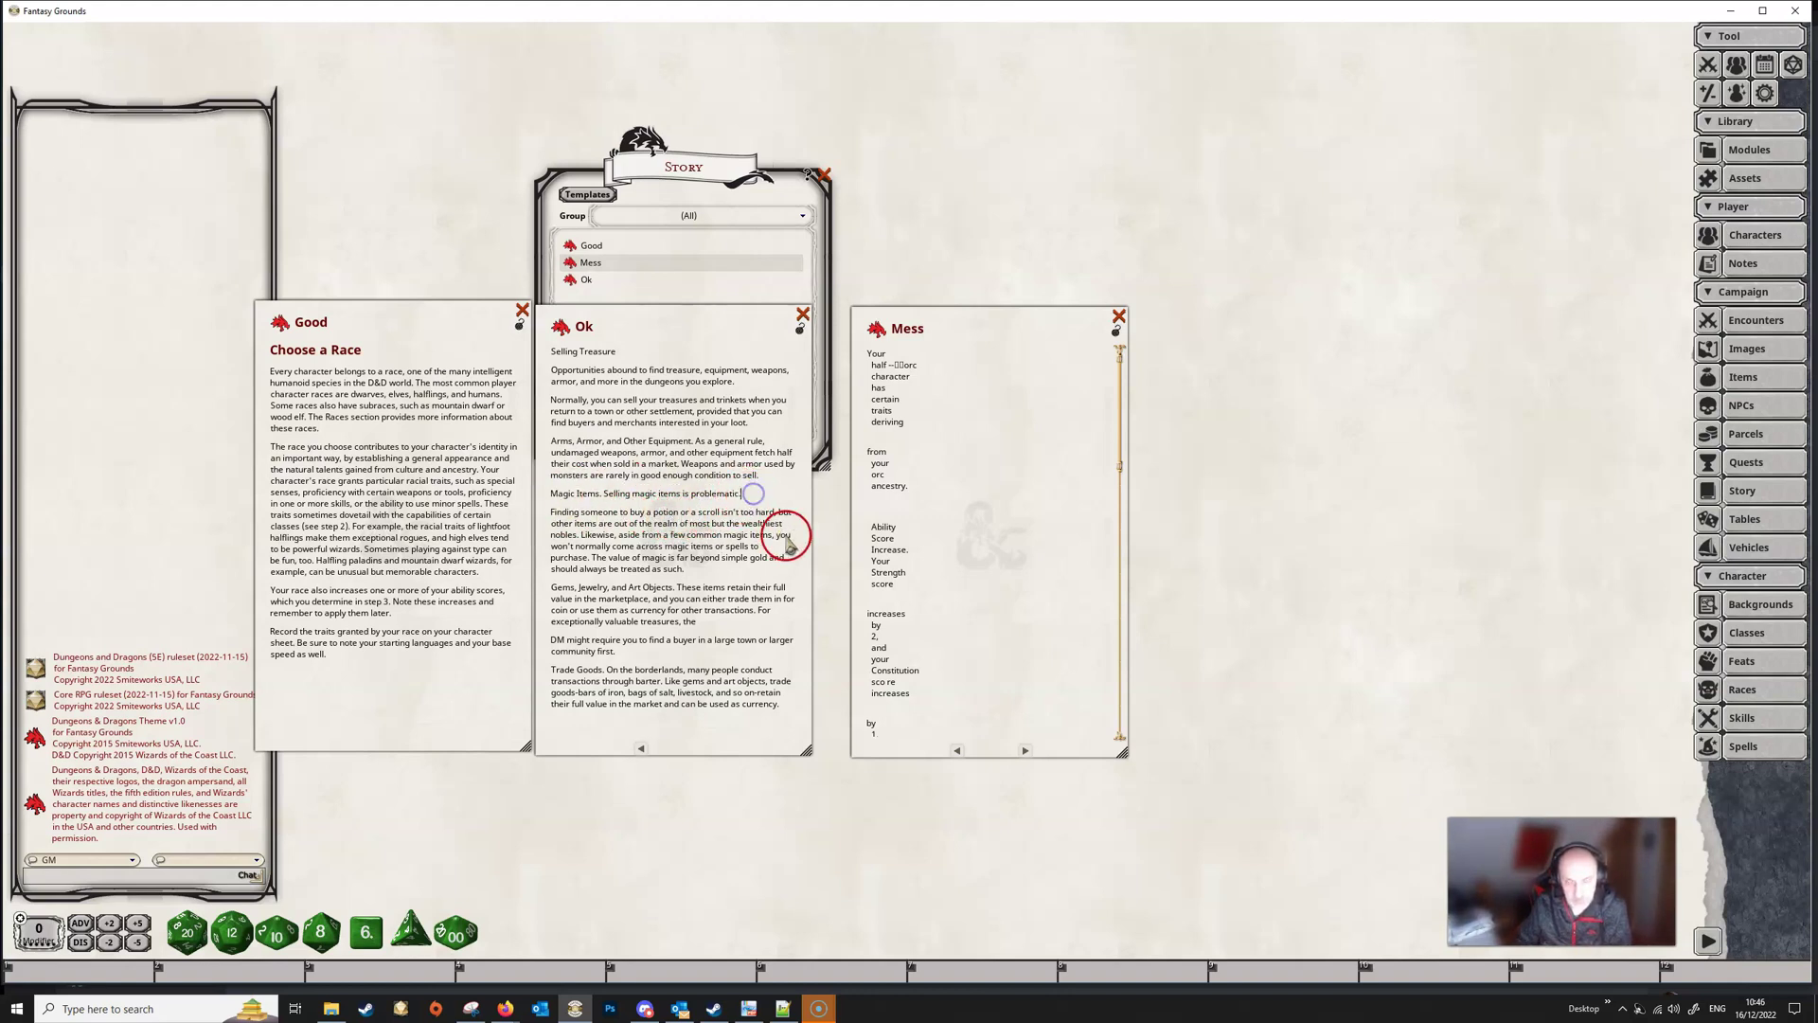
pyautogui.press('Delete')
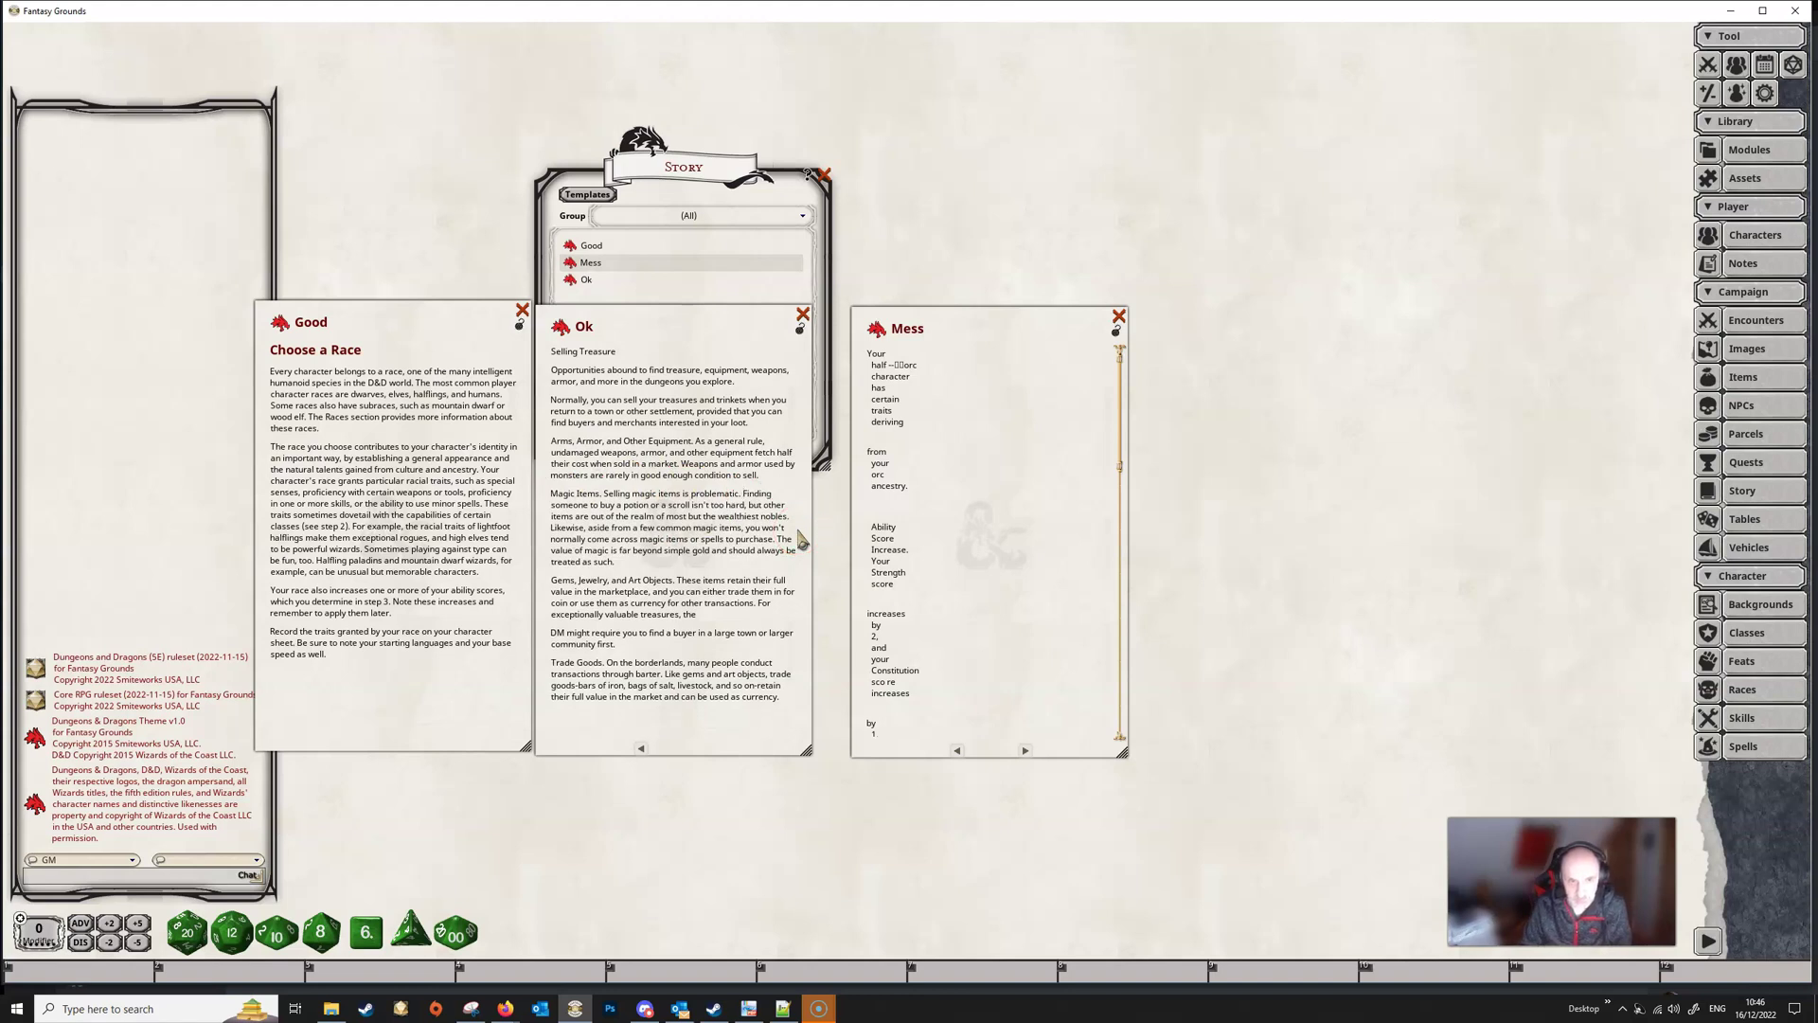
pyautogui.click(701, 616)
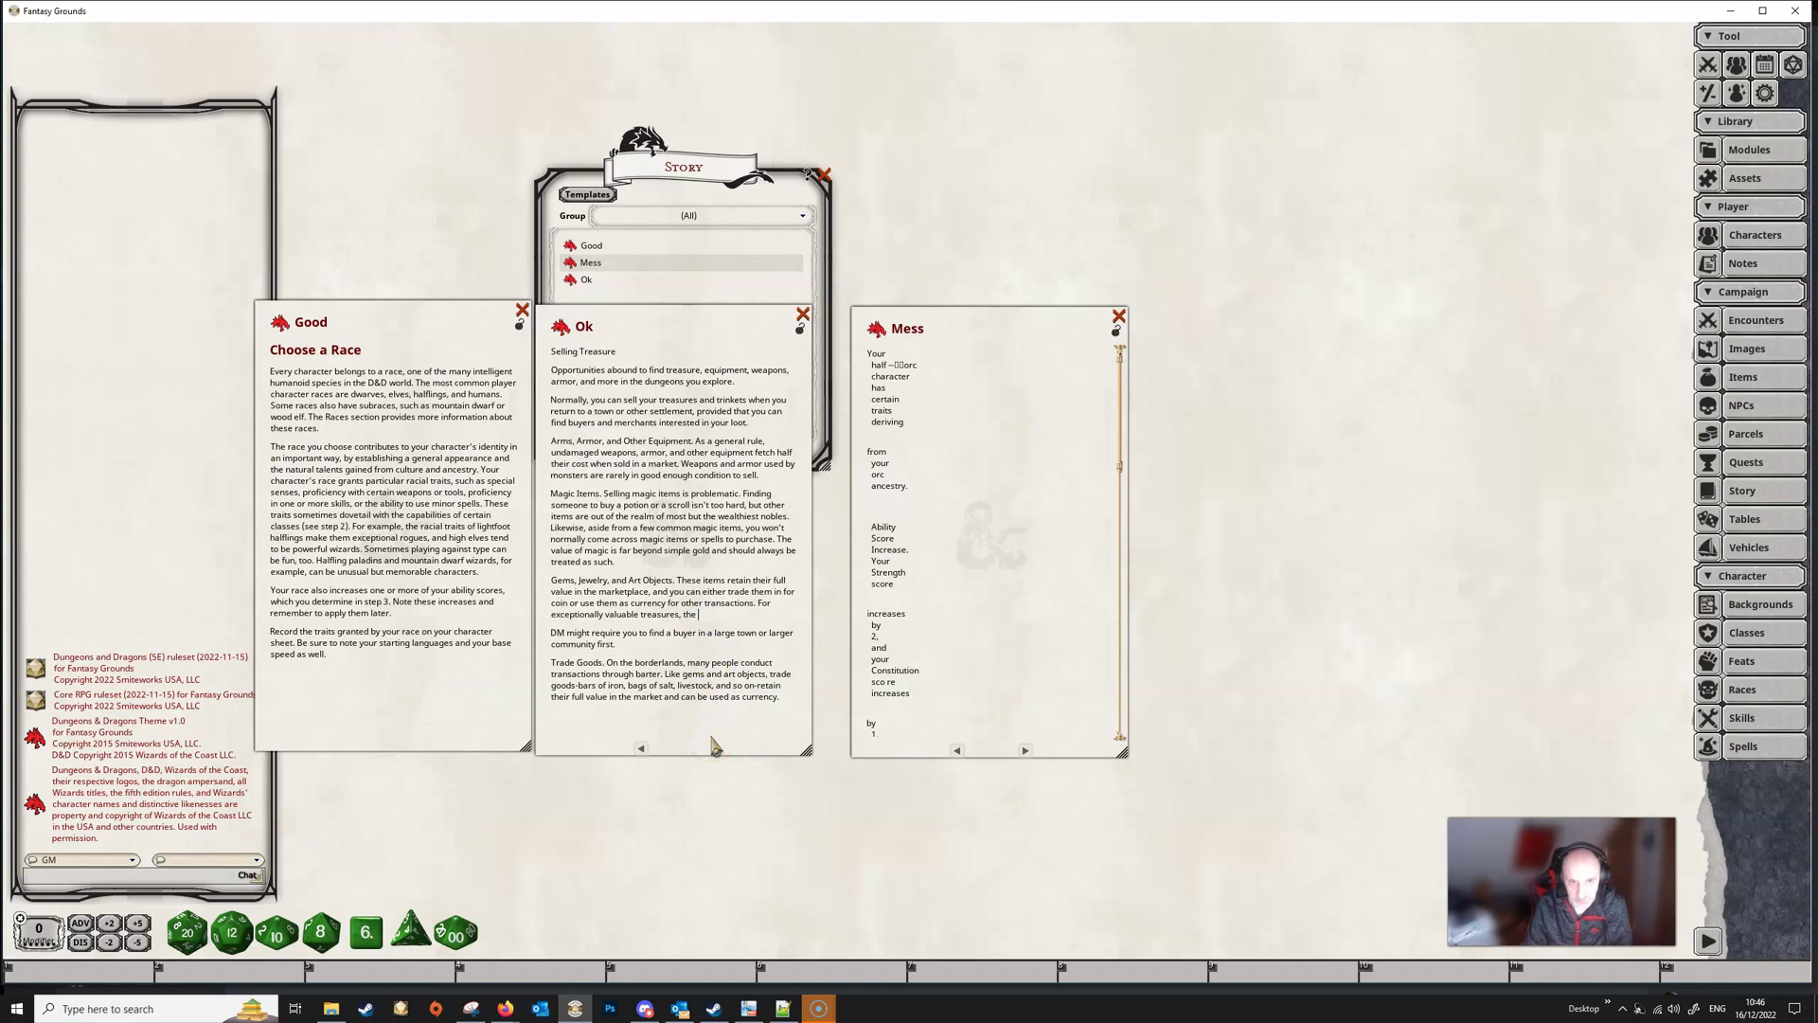
pyautogui.press('Delete')
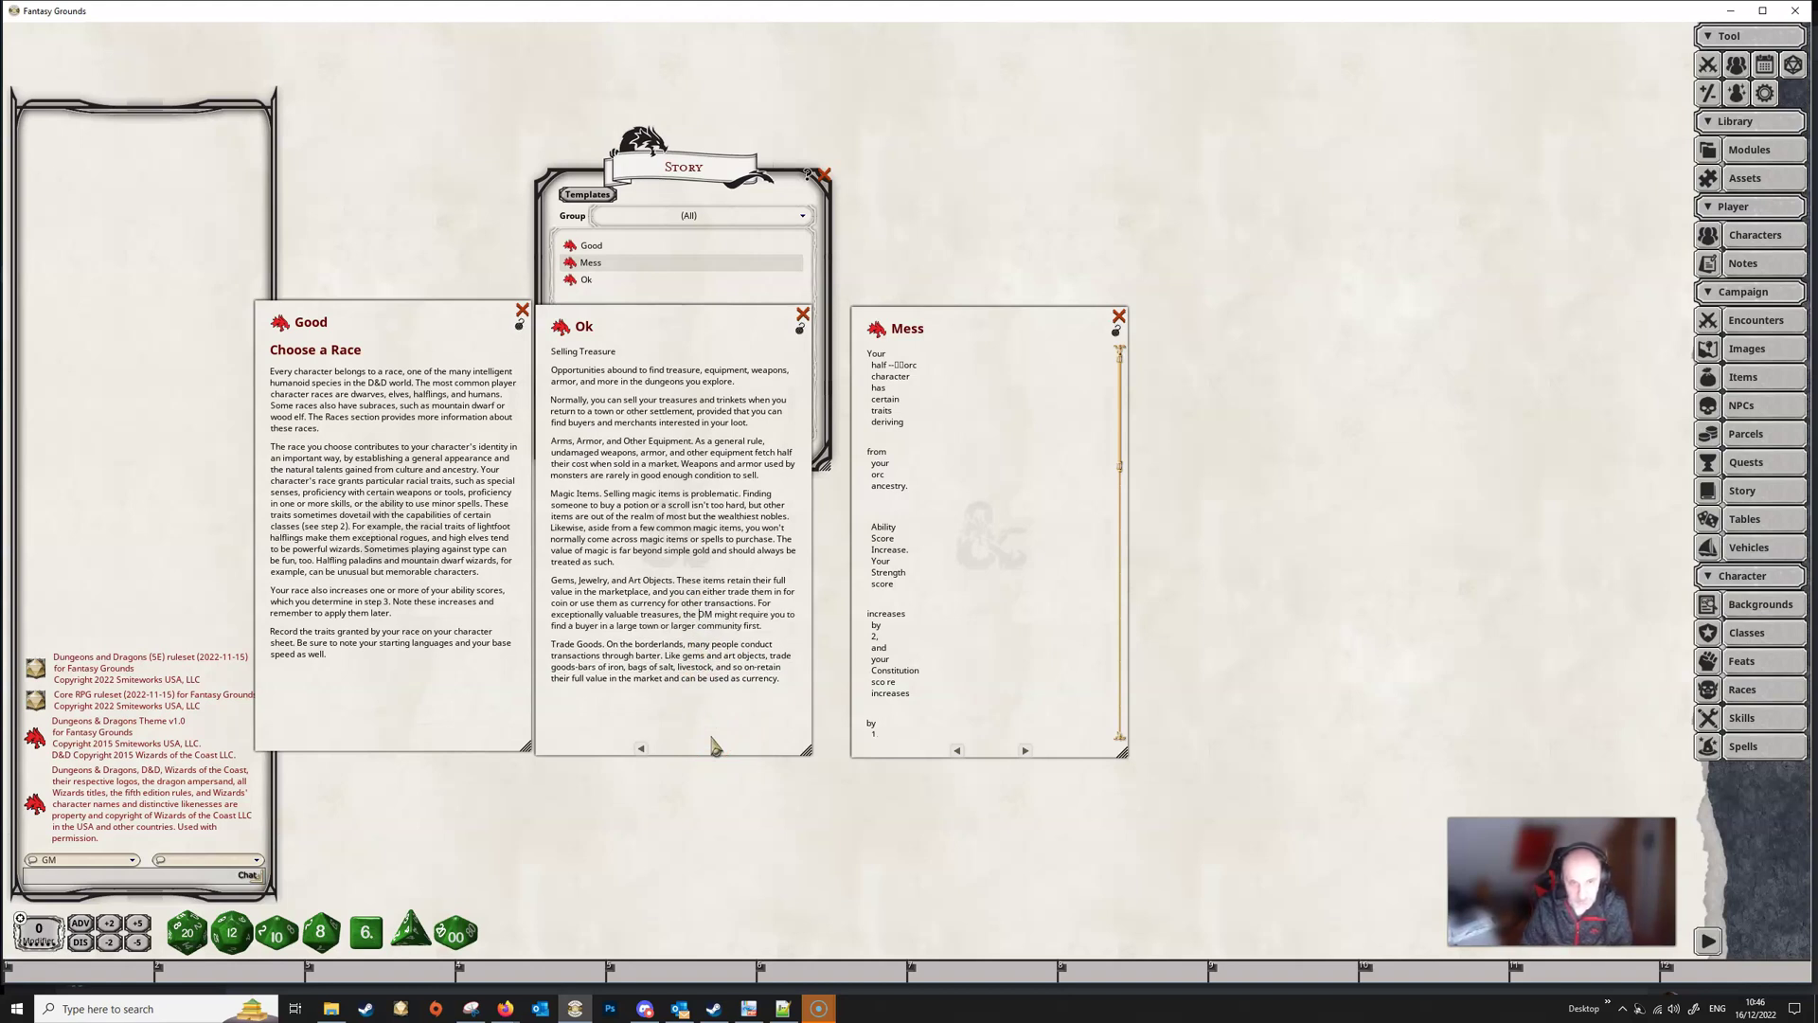
pyautogui.click(722, 569)
pyautogui.click(691, 741)
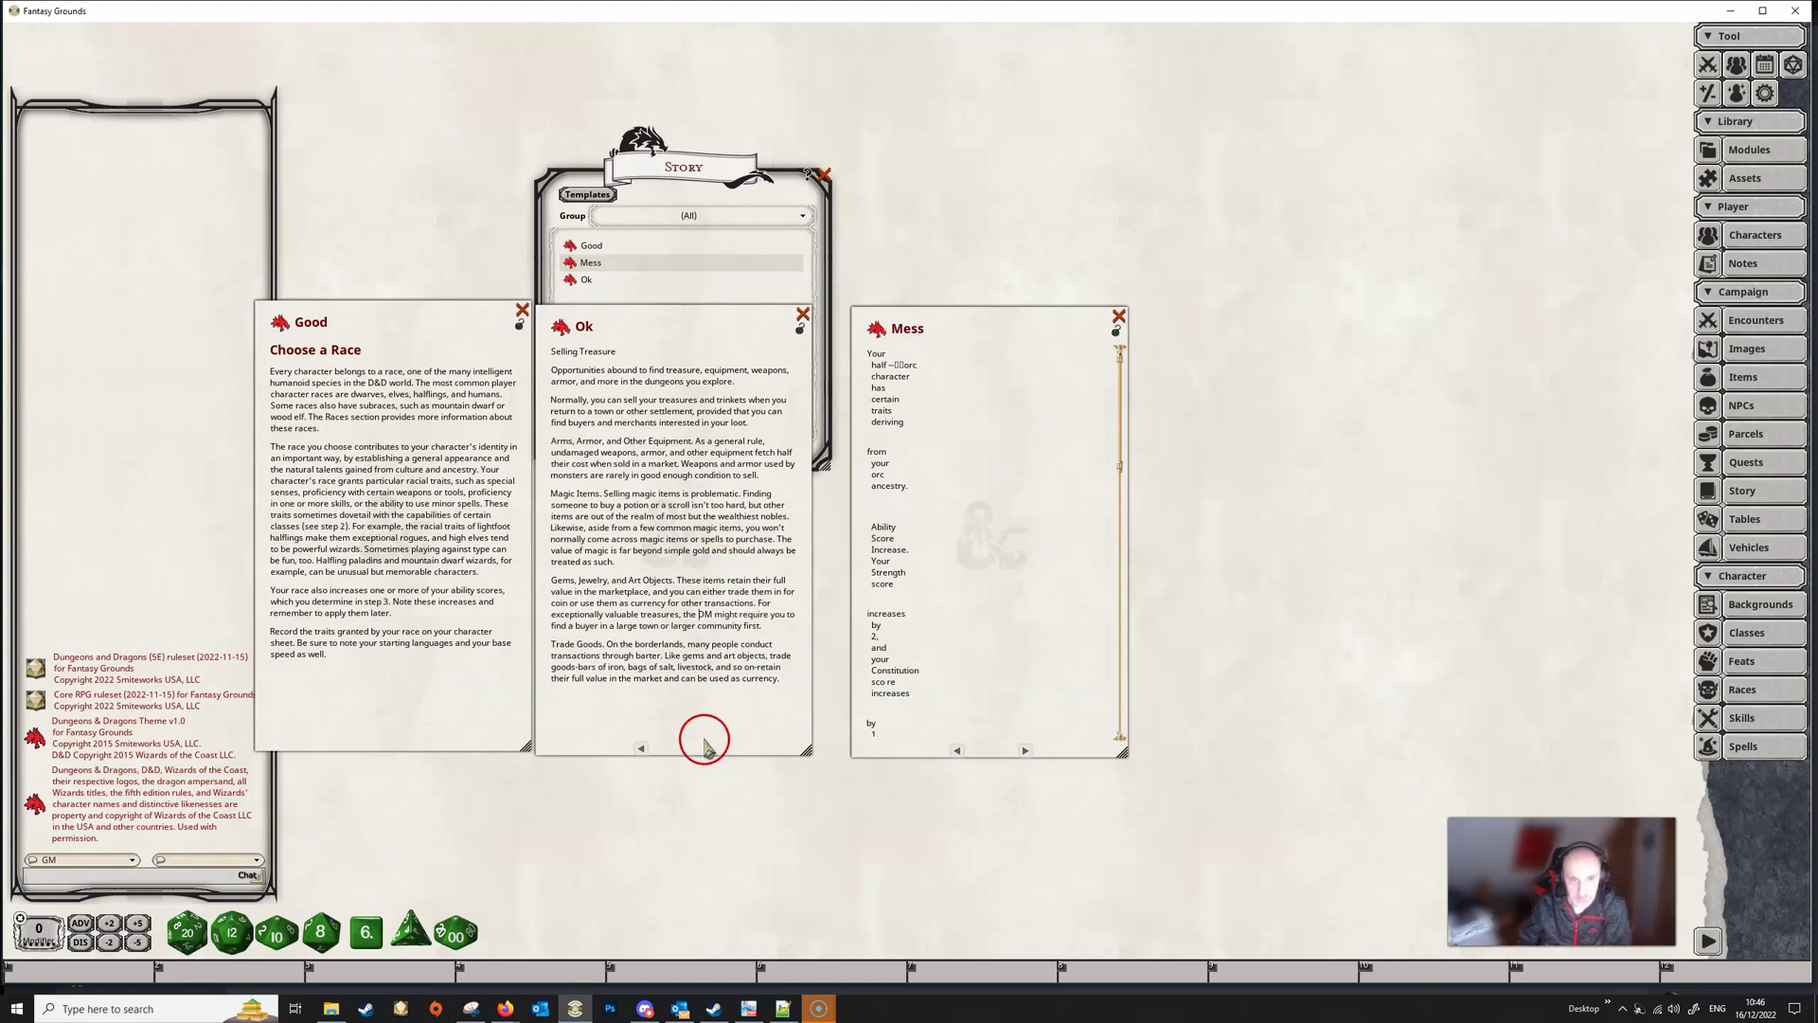
pyautogui.click(690, 643)
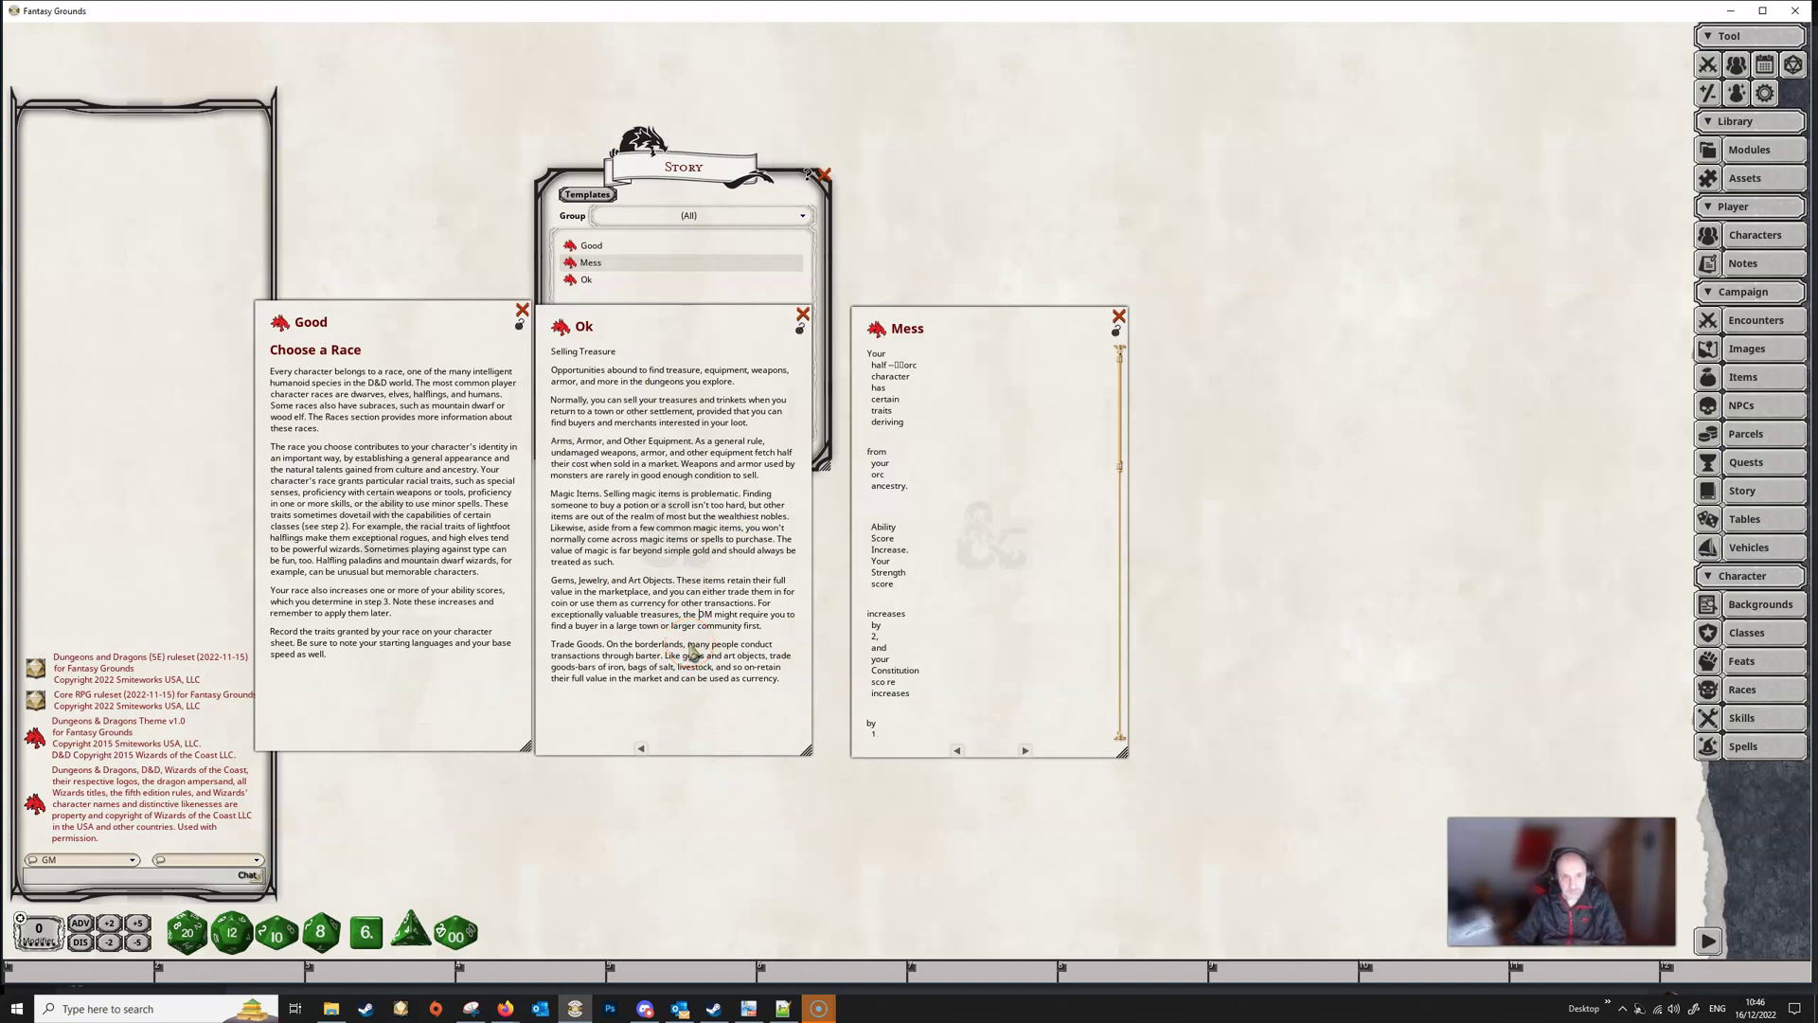
pyautogui.click(711, 555)
pyautogui.click(587, 404)
pyautogui.click(607, 351)
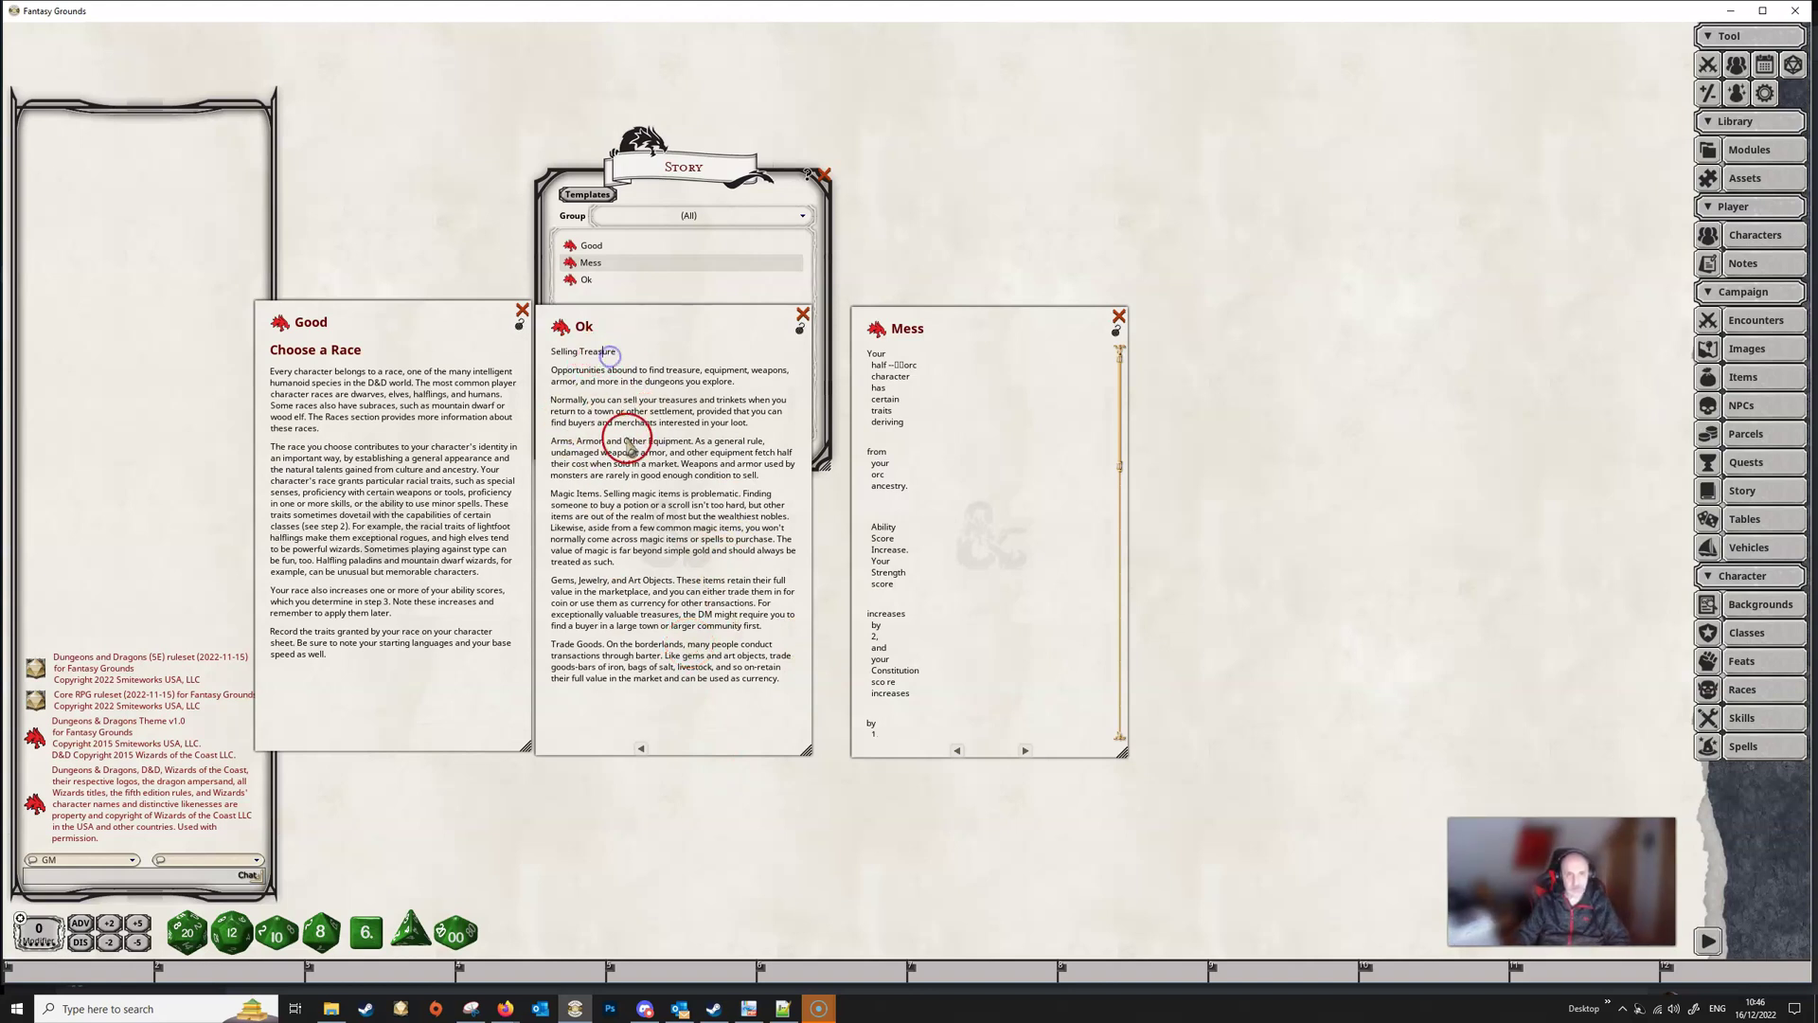
# Step: Make 'Selling Treasure' a heading and 'Arms, Armor, and Other Equipment.' bold italic
pyautogui.hotkey('ctrl', 'h')
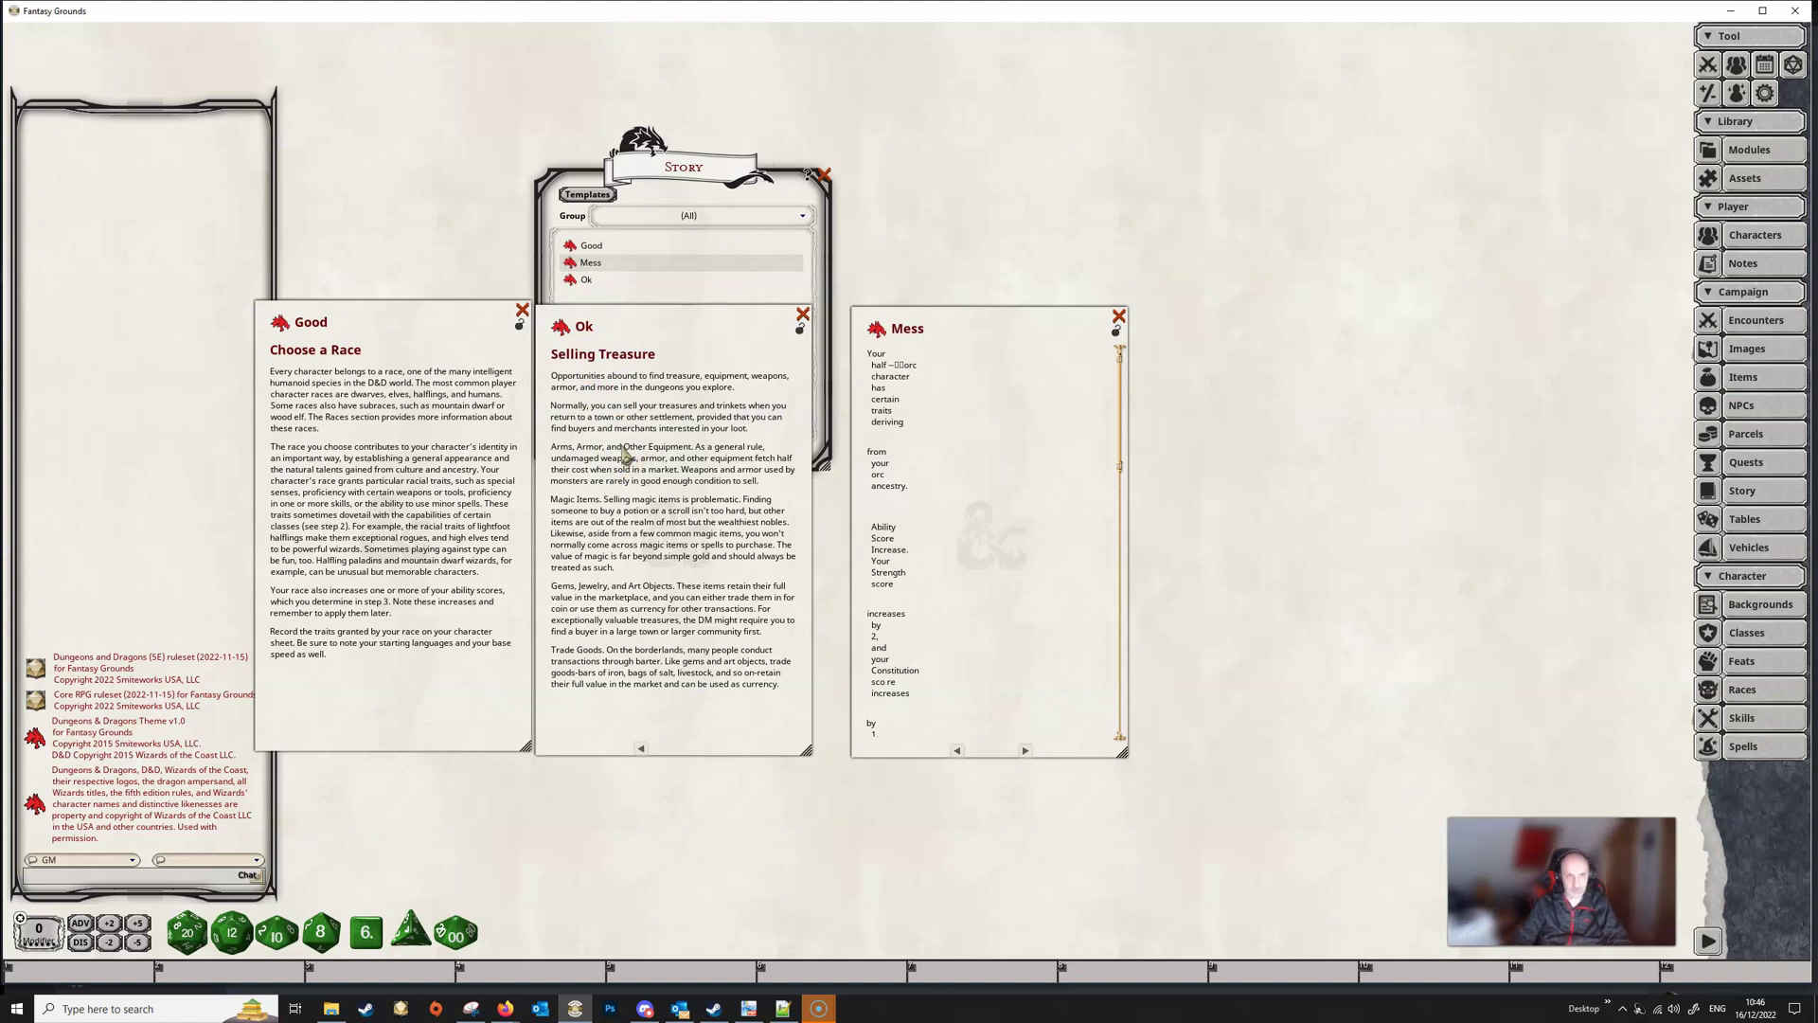
pyautogui.click(569, 625)
pyautogui.click(566, 448)
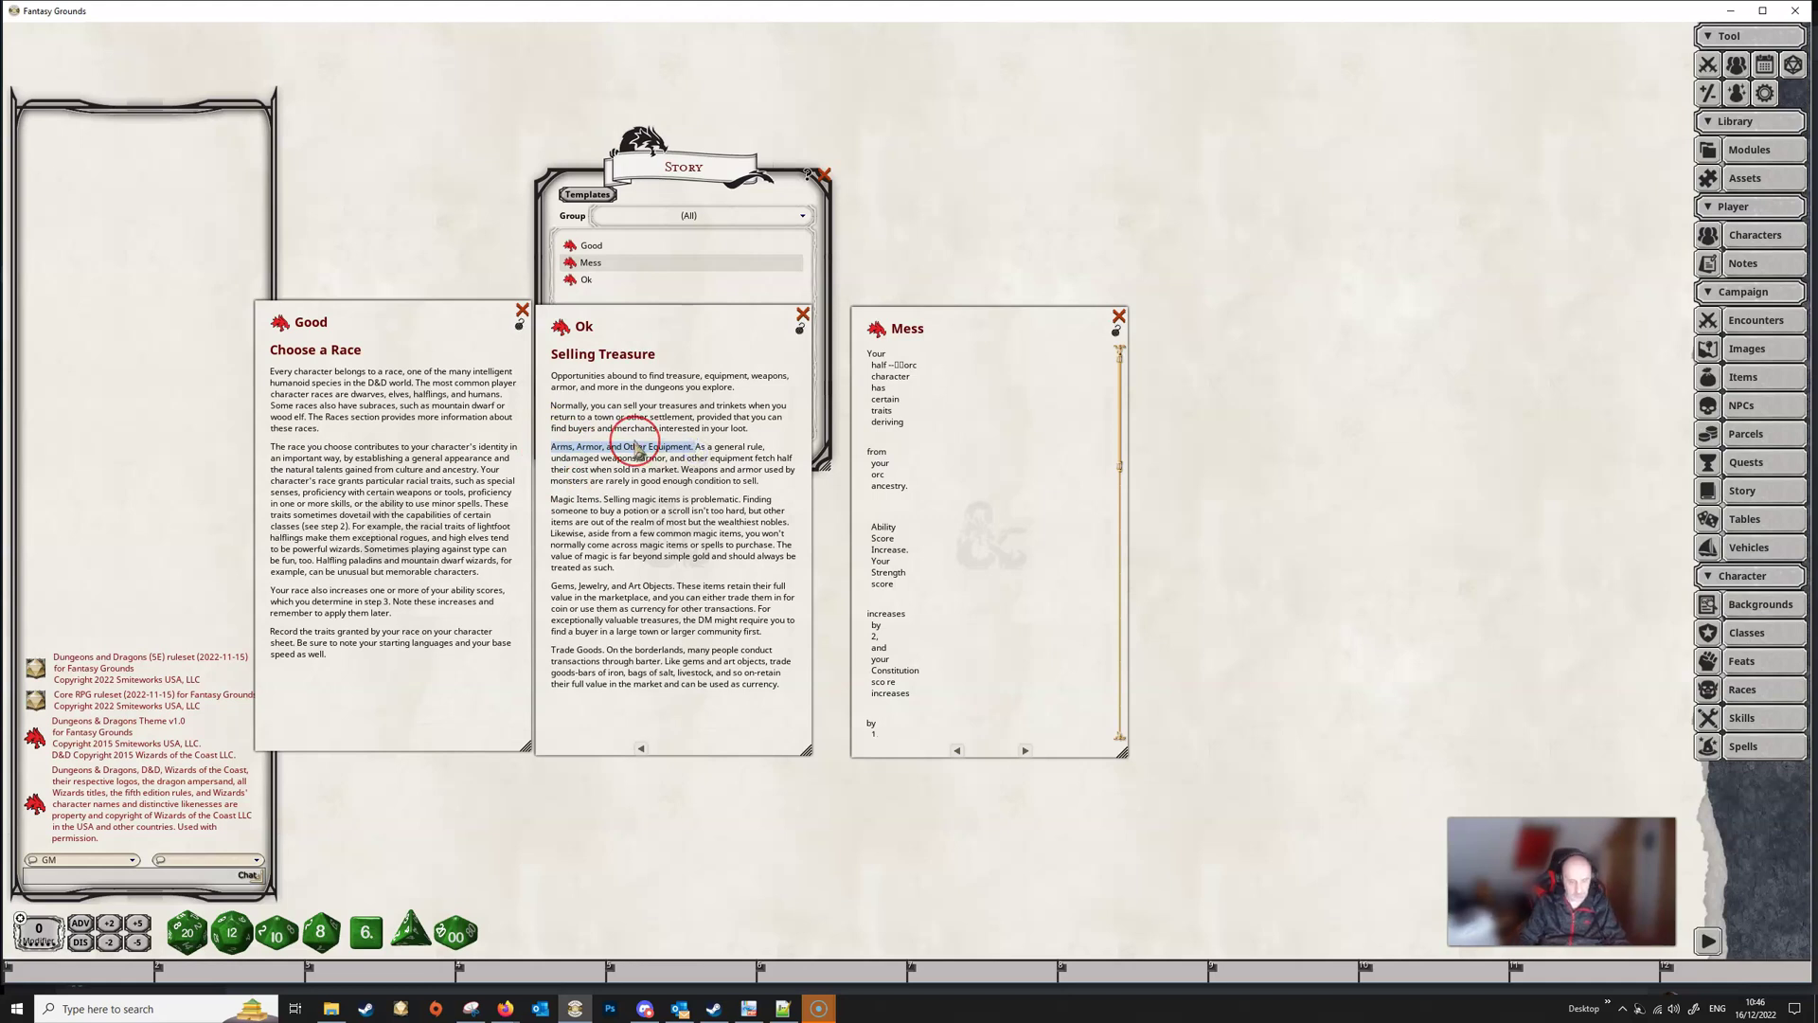
pyautogui.hotkey('ctrl', 'b')
pyautogui.hotkey('ctrl', 'i')
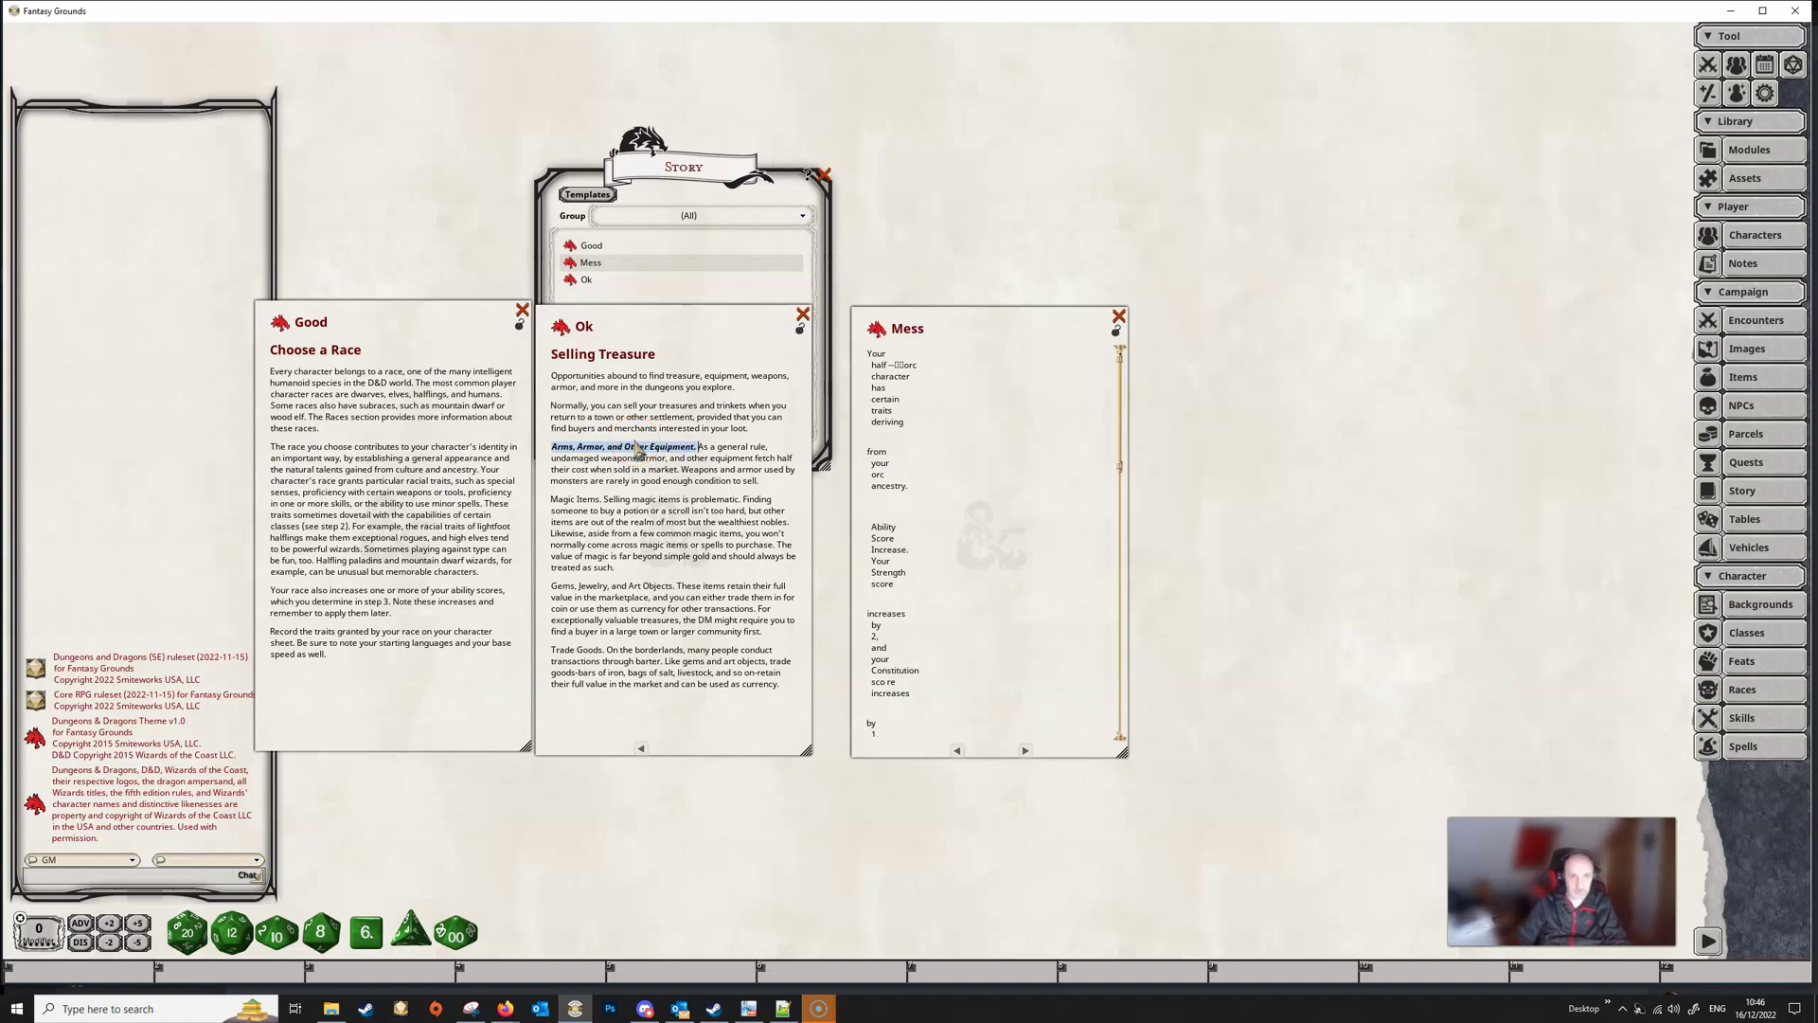